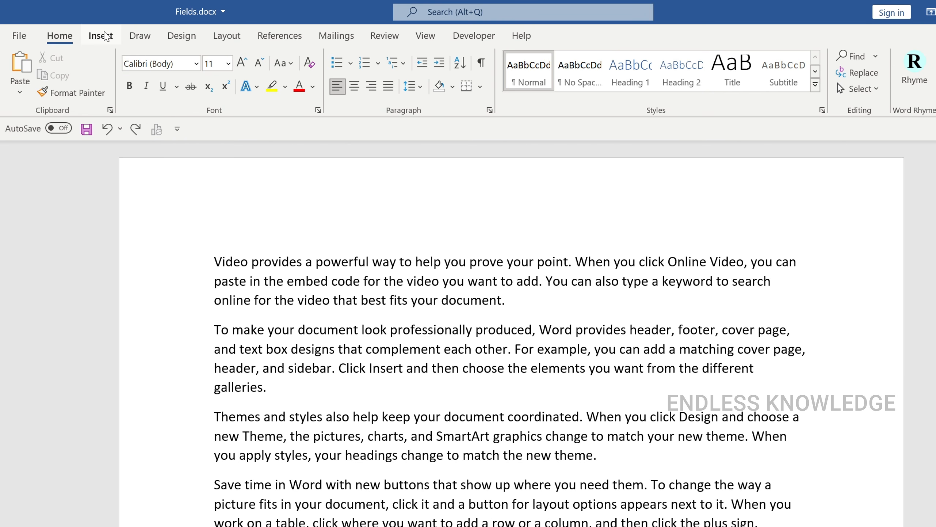
Step: Examine the list of available fields in the Field dialog and close it without inserting one
left_click(102, 36)
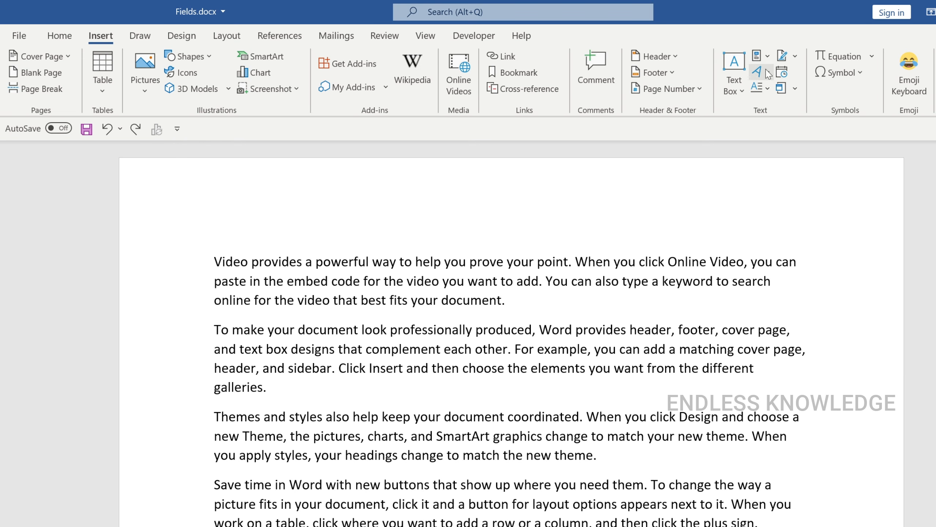
left_click(766, 55)
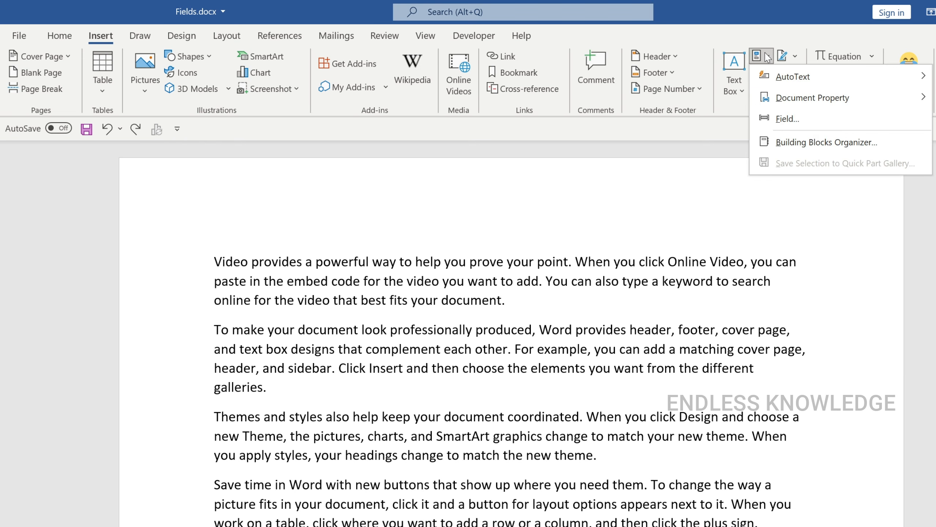
left_click(813, 119)
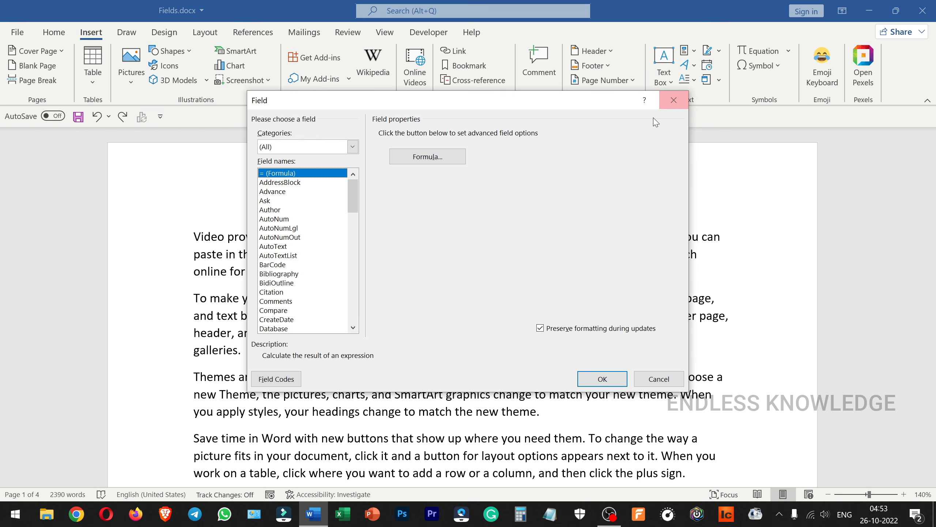
left_click(660, 379)
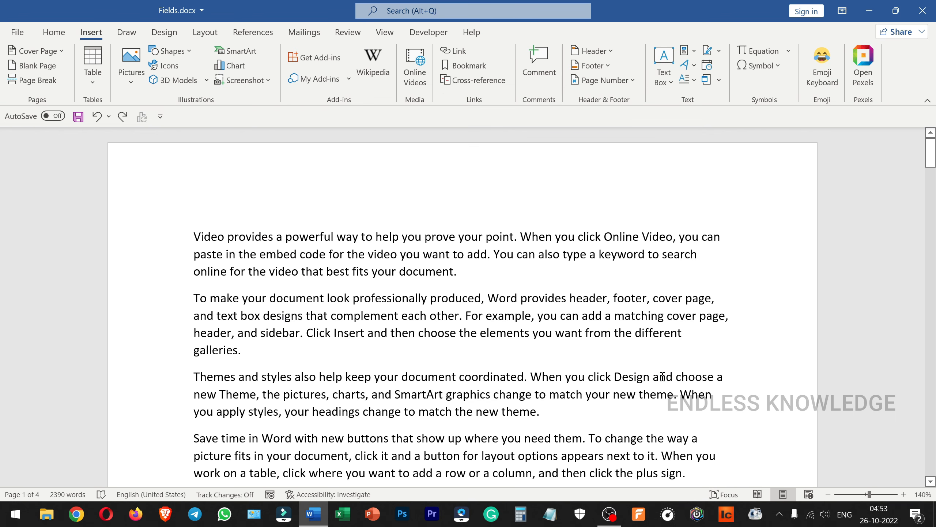
Step: Open the first page's footer for editing and insert a preset footer showing the current page number and total pages
scroll(637, 348, "down", 5)
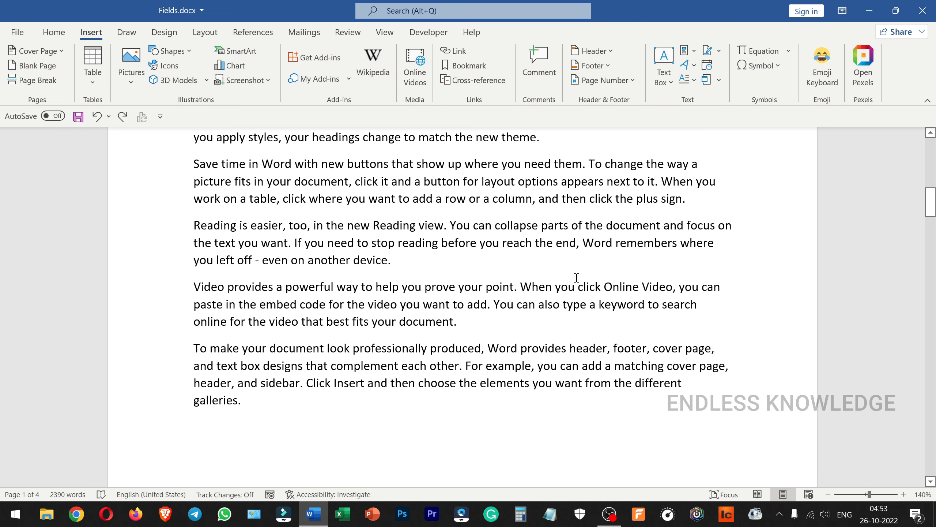
double_click(560, 448)
scroll(538, 449, "down", 2)
double_click(535, 413)
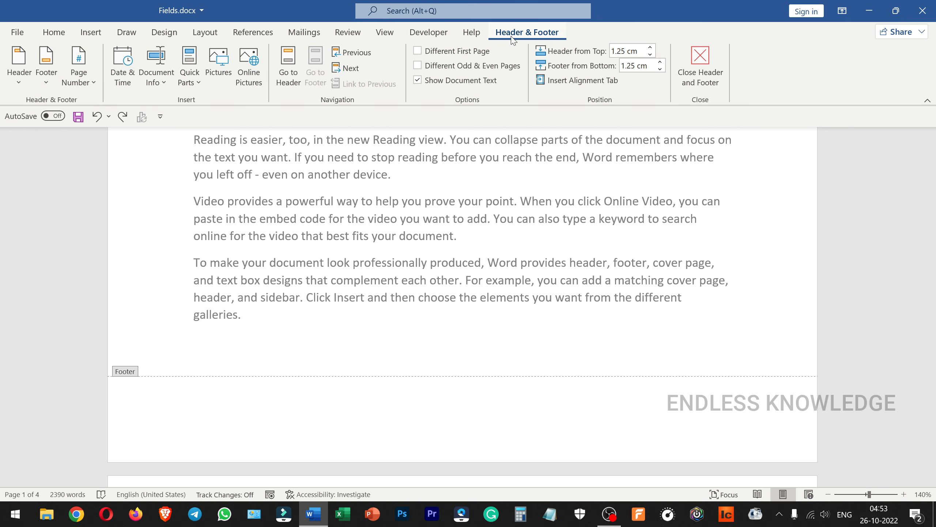
left_click(46, 64)
scroll(162, 214, "down", 10)
scroll(162, 214, "up", 3)
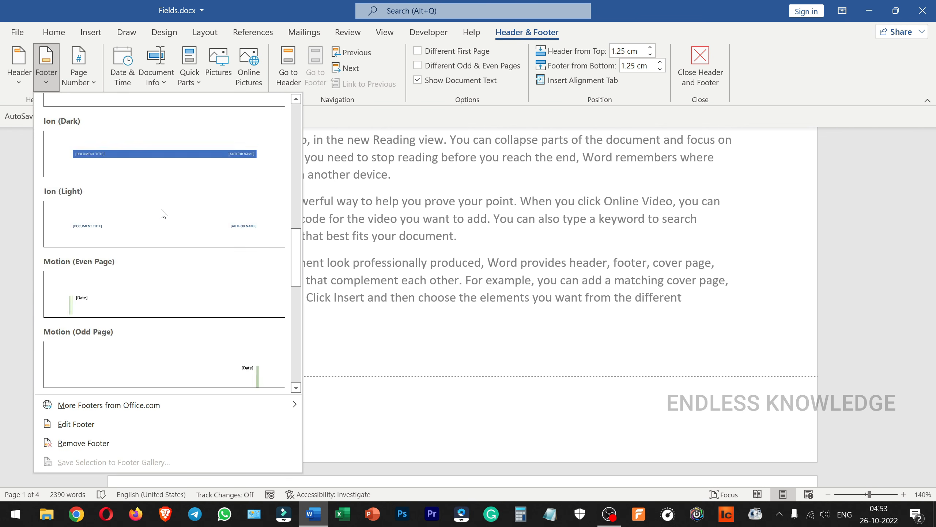
scroll(163, 214, "up", 3)
left_click(193, 225)
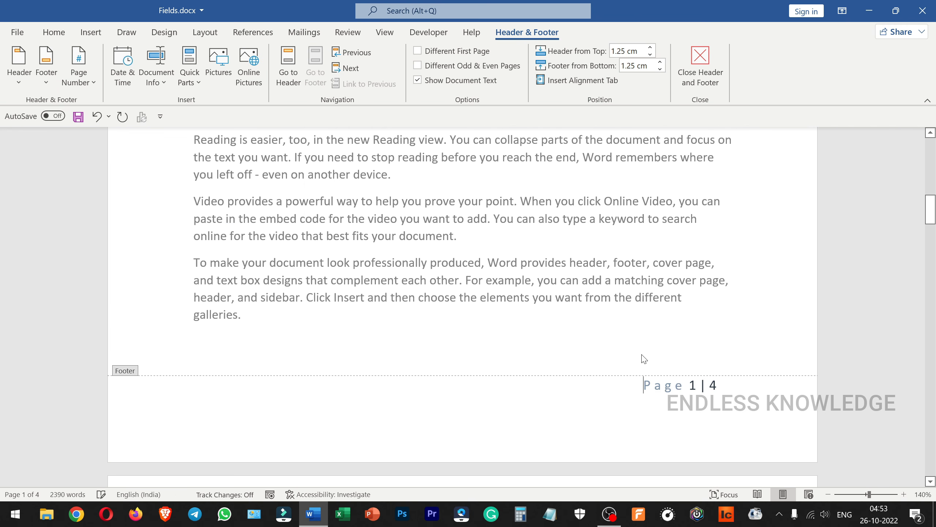
Step: Examine the field settings of the footer's current page number and close them without changes
scroll(649, 354, "down", 2)
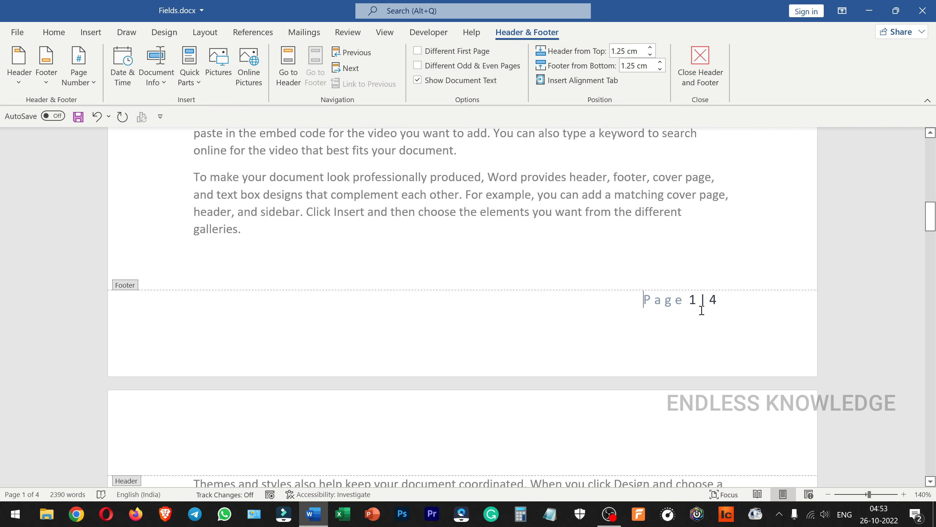
left_click(693, 301)
right_click(693, 301)
right_click(693, 308)
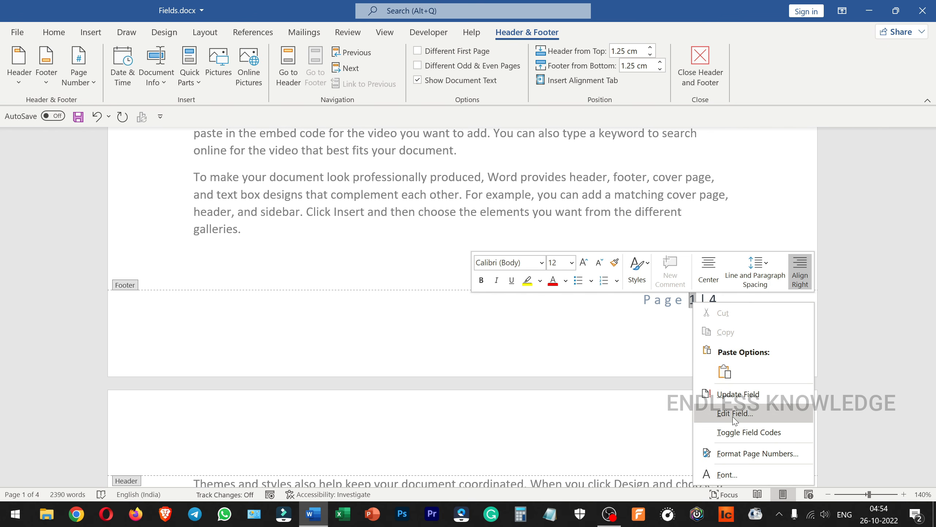
left_click(735, 413)
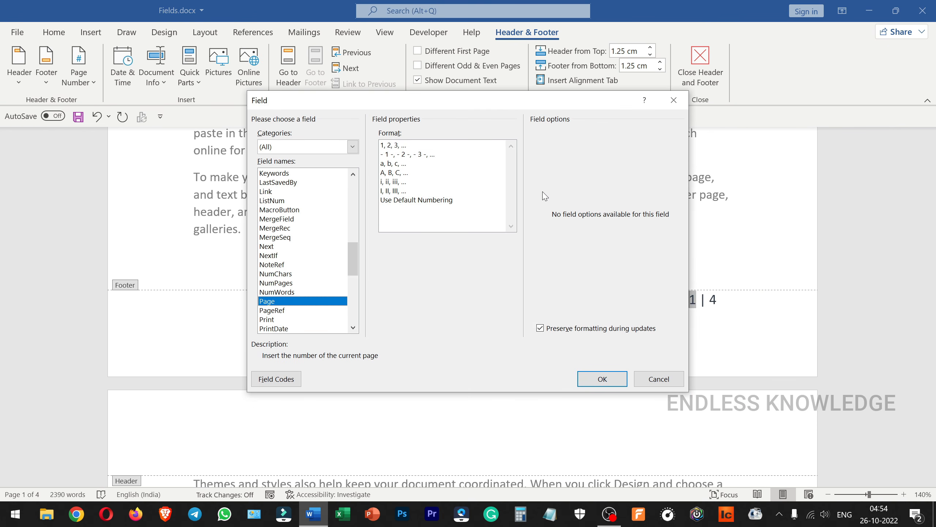
left_click(659, 379)
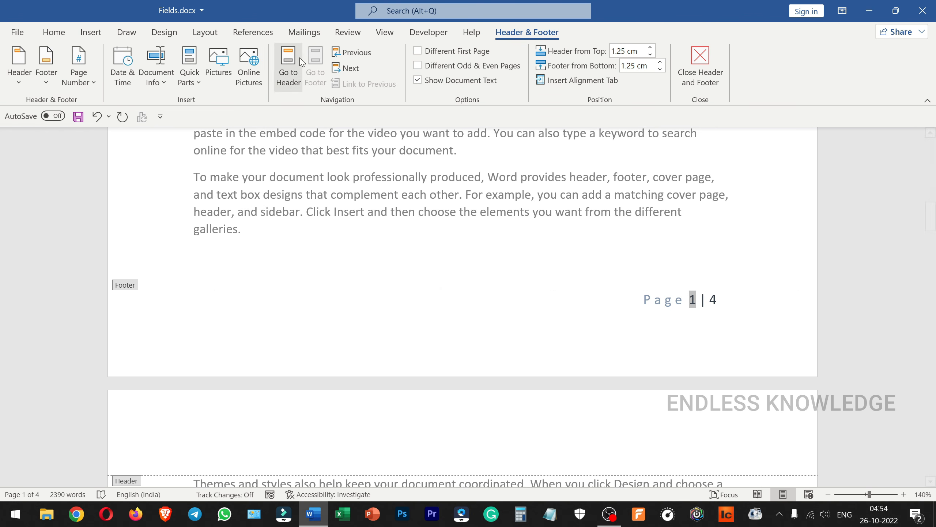
left_click(304, 33)
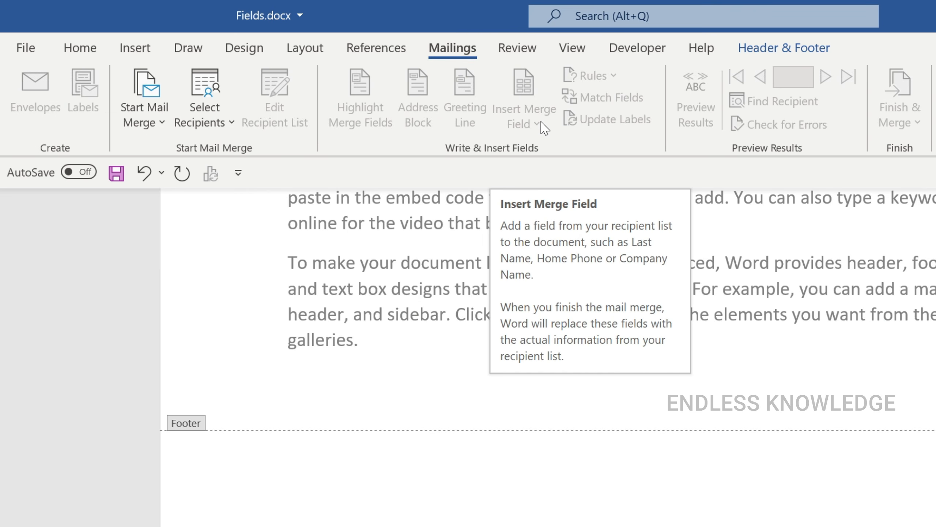
left_click(390, 44)
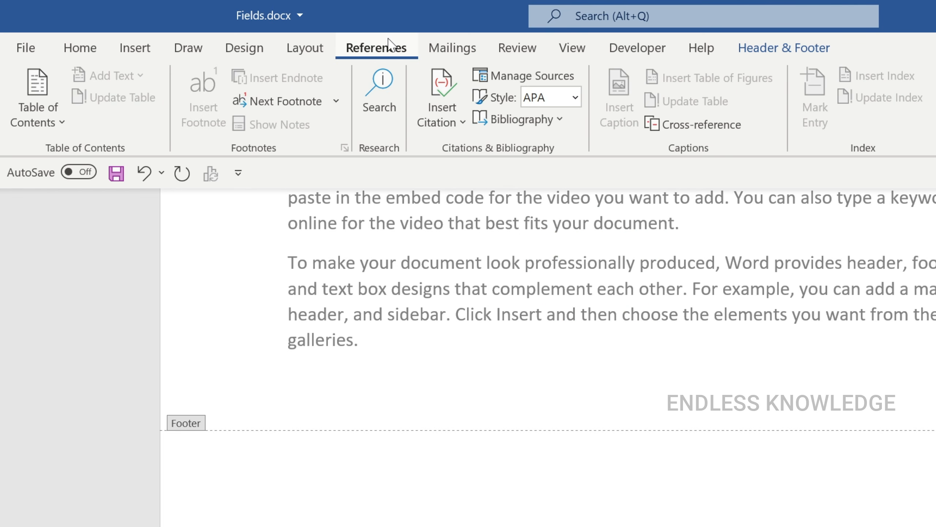
left_click(137, 53)
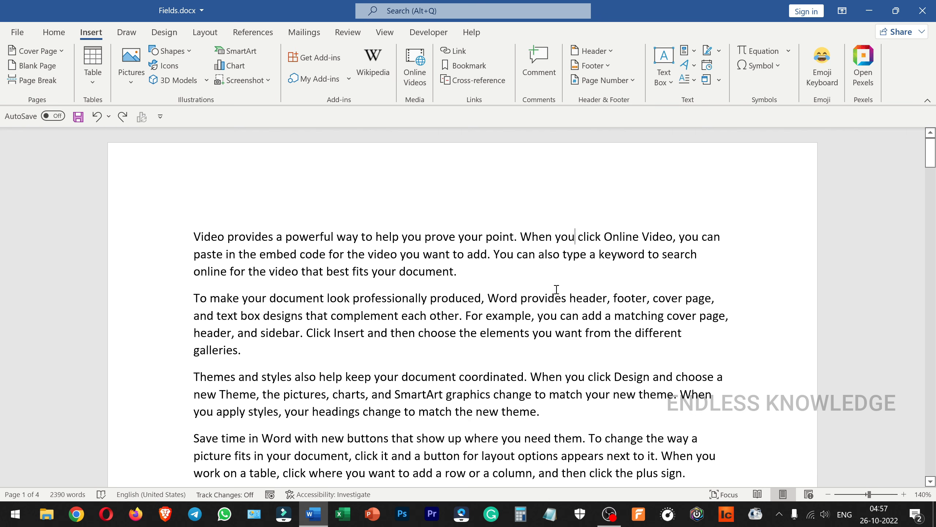
left_click(567, 298)
scroll(468, 184, "down", 5)
scroll(548, 410, "down", 2)
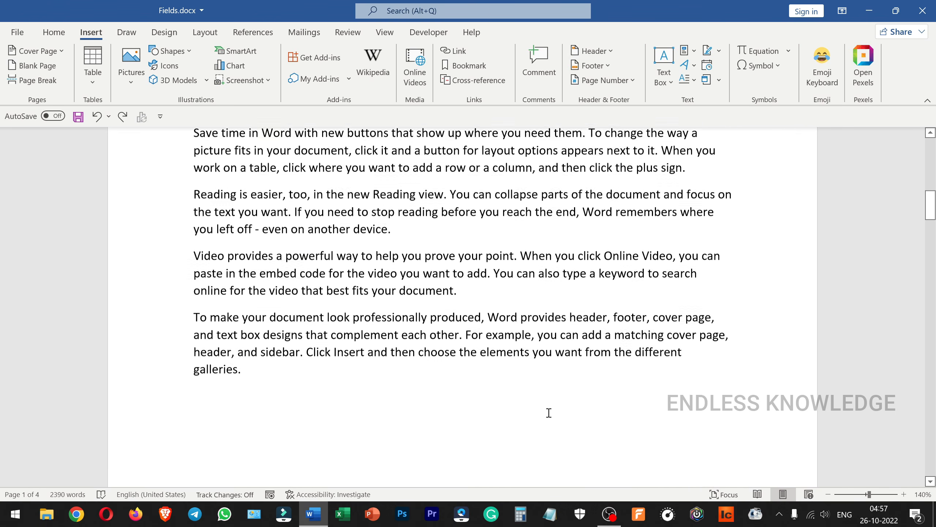
scroll(547, 410, "up", 12)
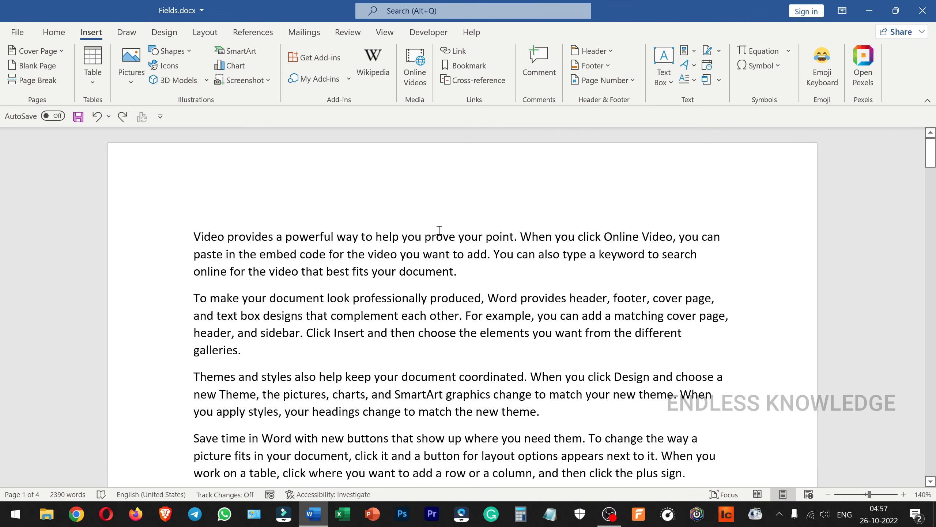
Step: Open the first page's header for editing and bring up the Field dialog there
double_click(379, 179)
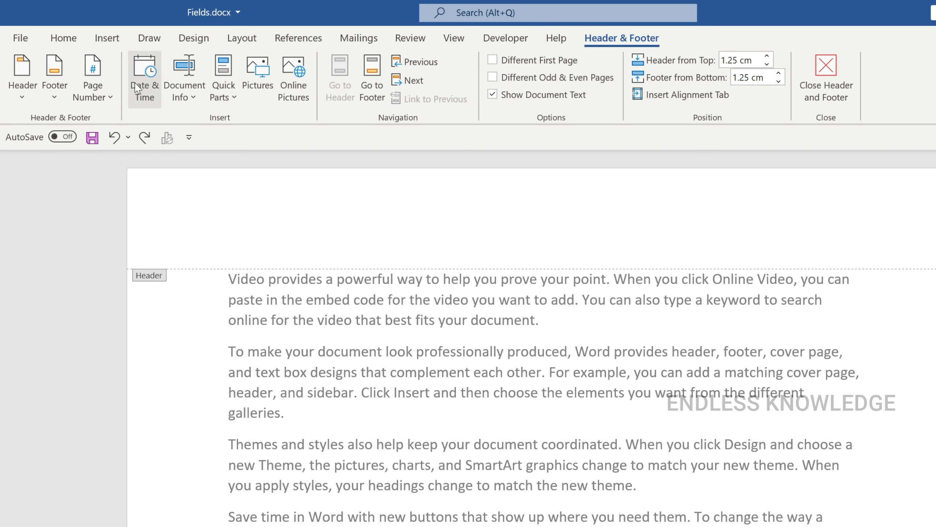
left_click(108, 38)
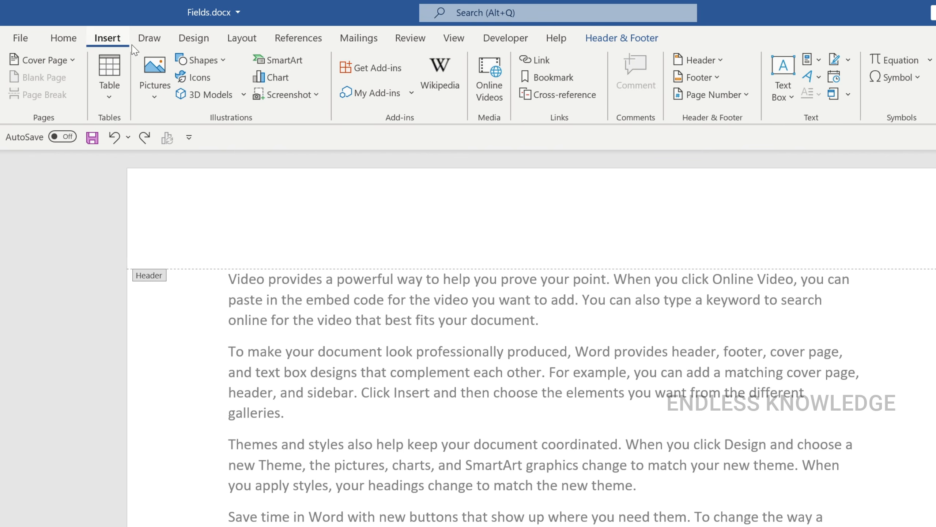
left_click(811, 59)
left_click(820, 126)
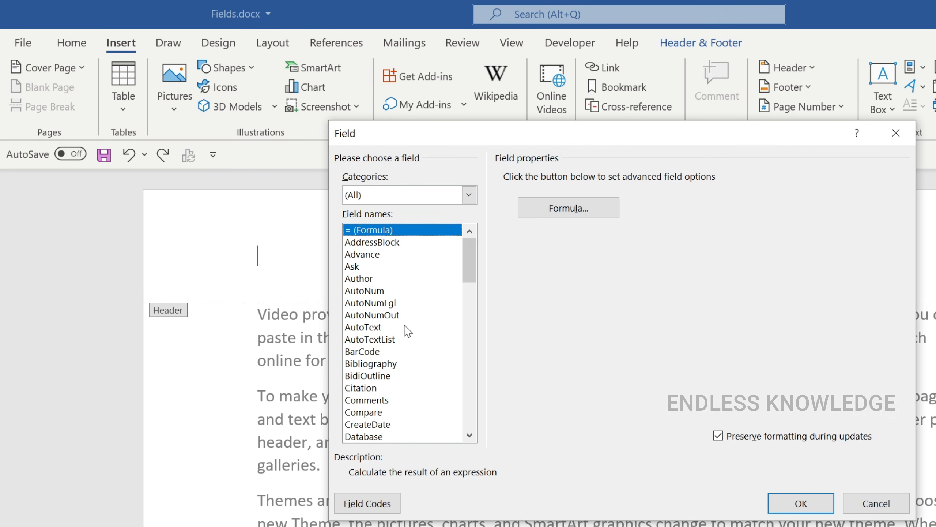
Step: Examine the properties and options offered for different fields, including Author, AutoTextList and FileSize
left_click(382, 278)
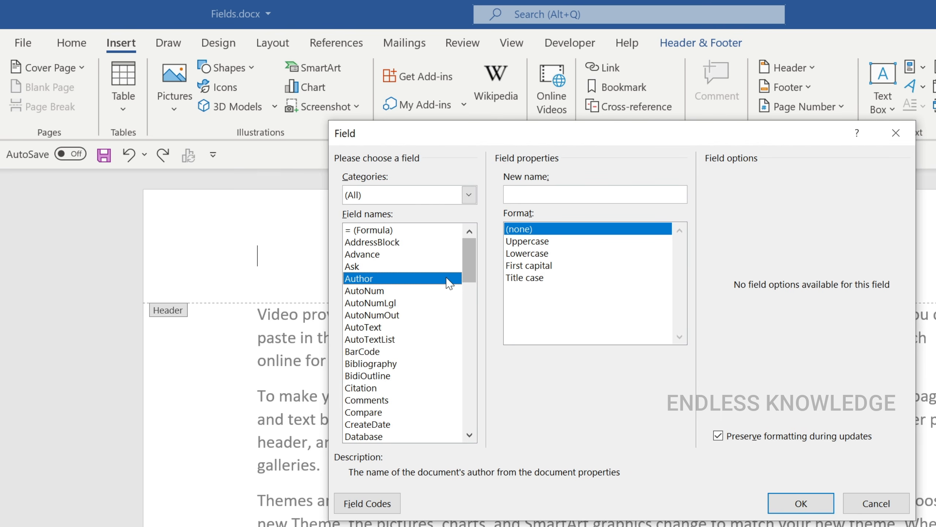
left_click(407, 306)
left_click(402, 336)
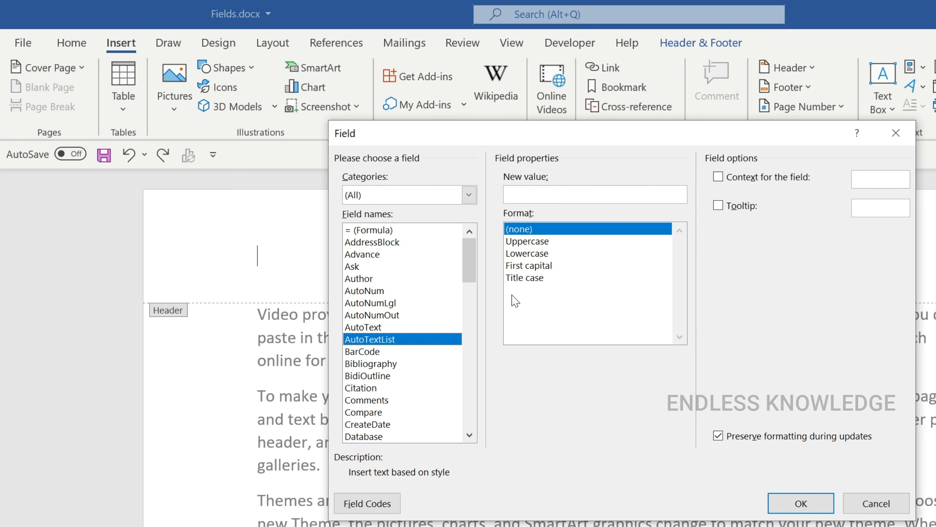
left_click(378, 284)
scroll(407, 334, "down", 5)
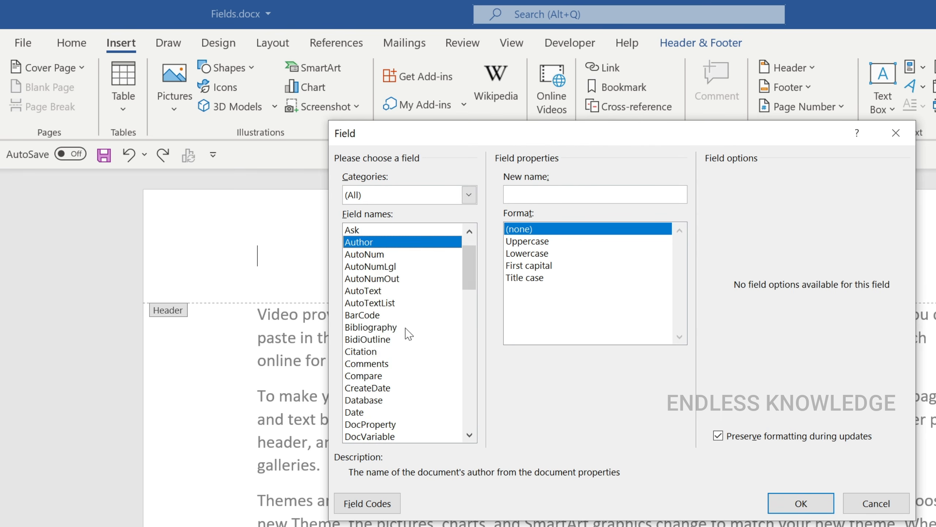
left_click(377, 342)
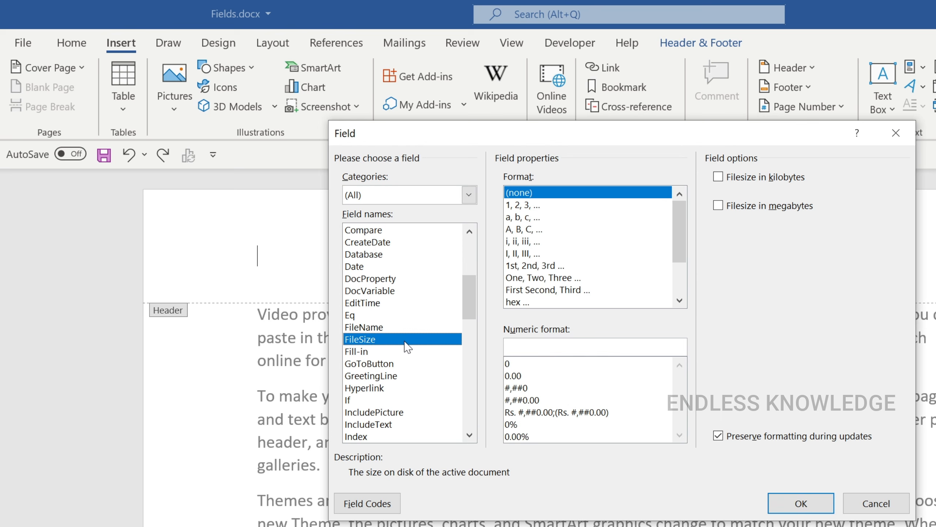
scroll(408, 346, "up", 3)
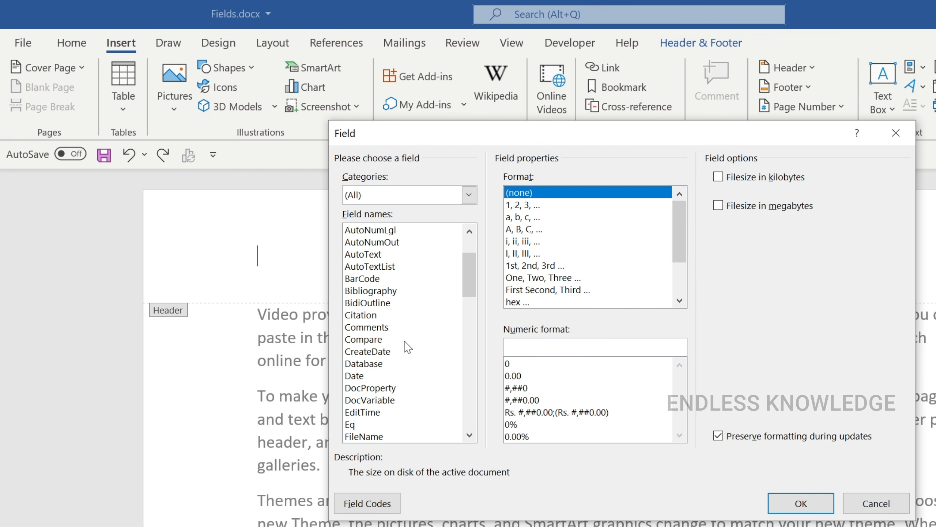
scroll(407, 347, "up", 2)
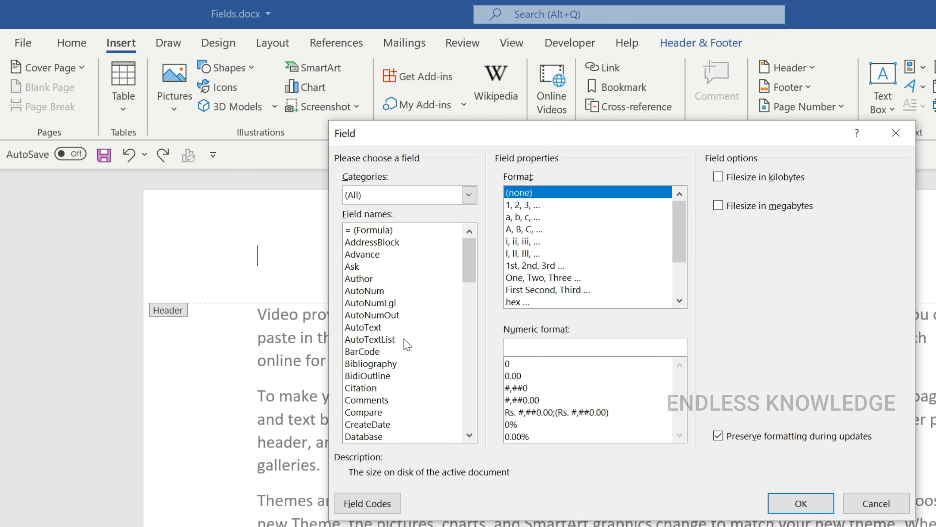
Step: Insert an Author field with the First capital format into the header
left_click(370, 281)
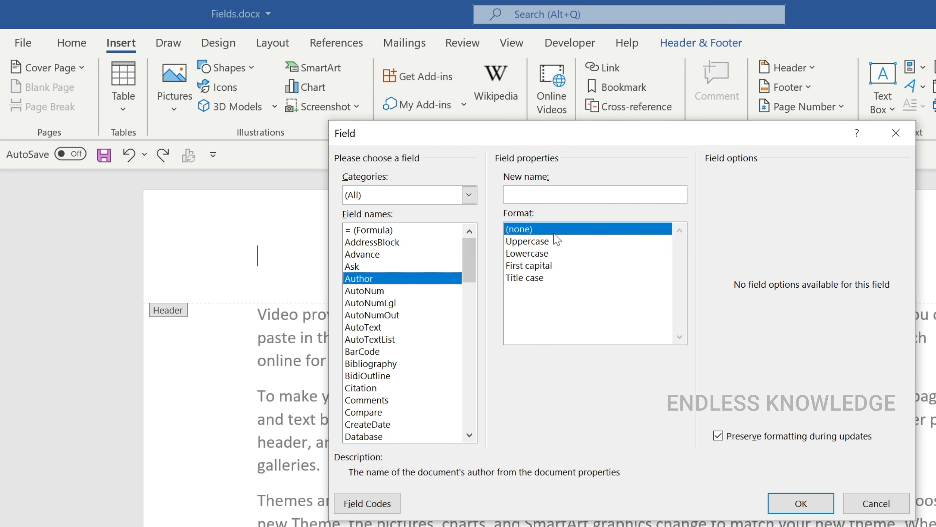
left_click(542, 246)
left_click(540, 254)
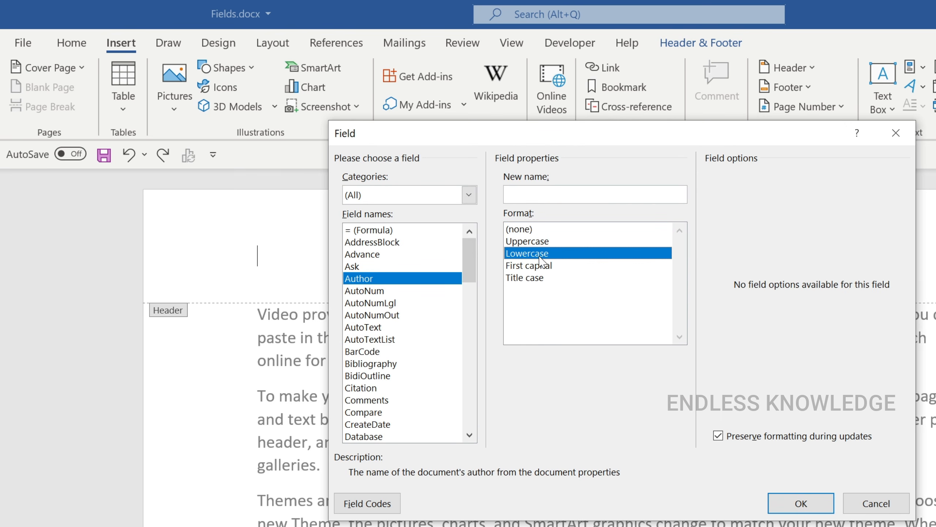
left_click(546, 266)
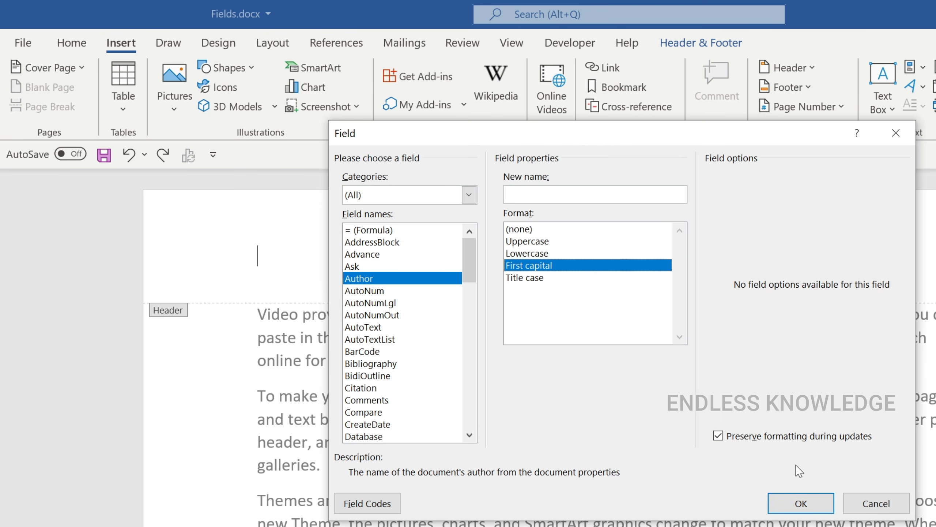
left_click(801, 502)
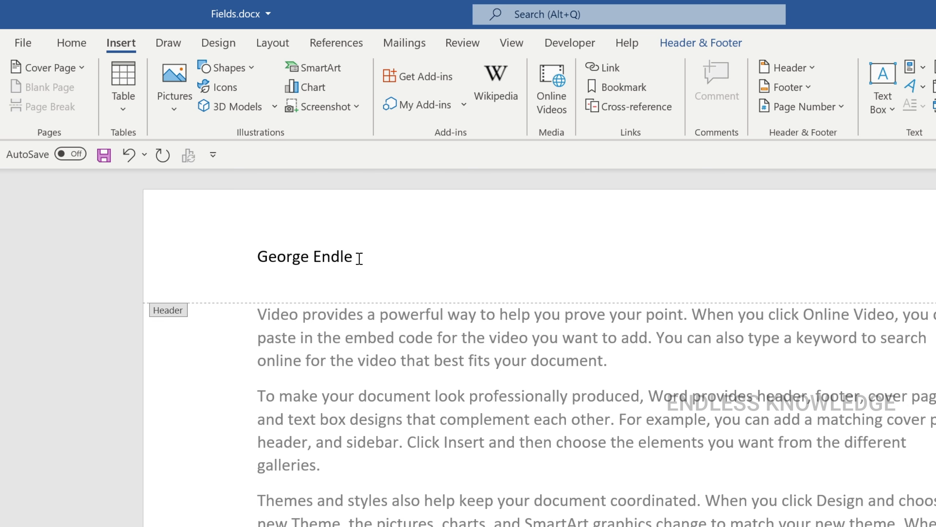
Step: Check the signed-in Windows account name against the author name in the header, and return to the document
left_click(21, 526)
mouse_move(28, 487)
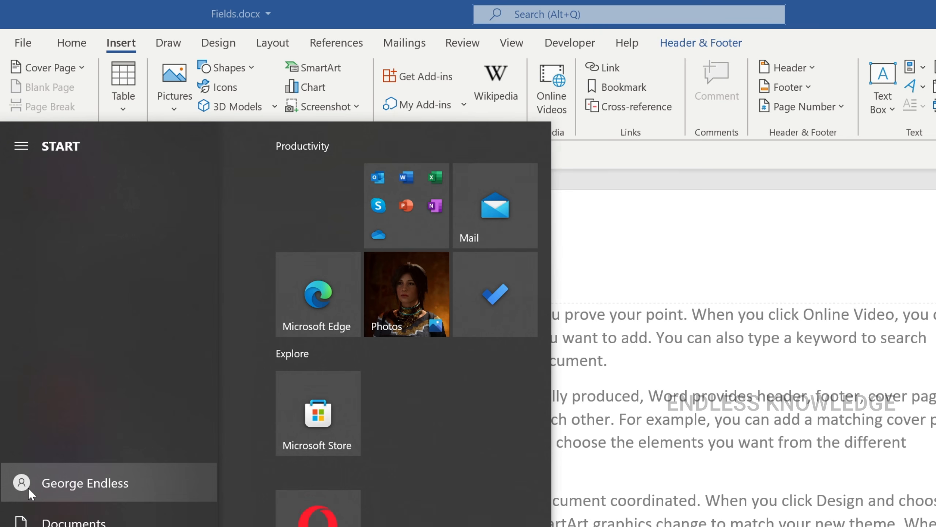
left_click(575, 262)
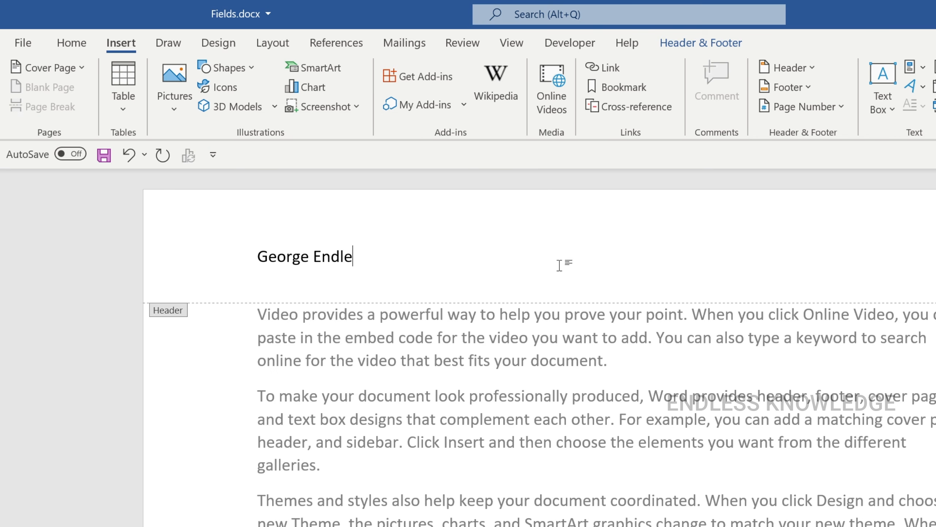
Step: Show the field code of the header's Author field, and select its field name and its format switches in turn
right_click(319, 257)
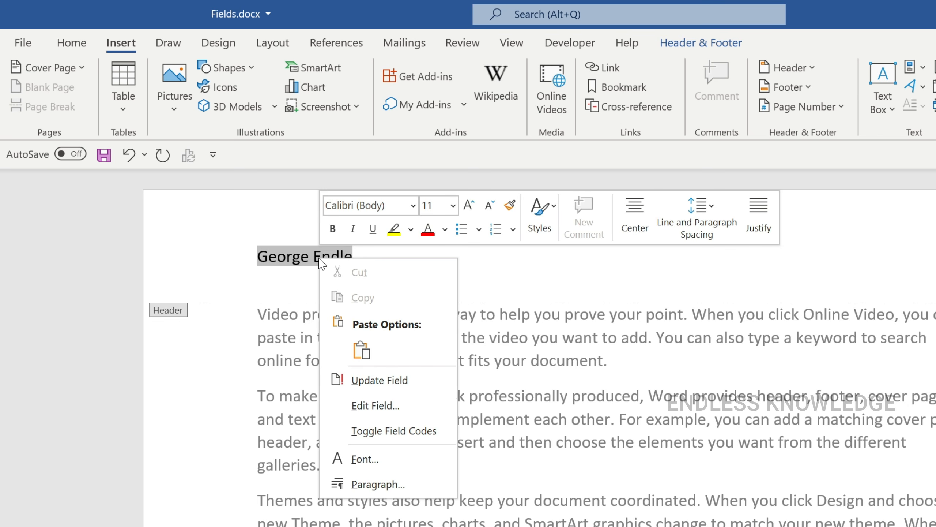
left_click(412, 432)
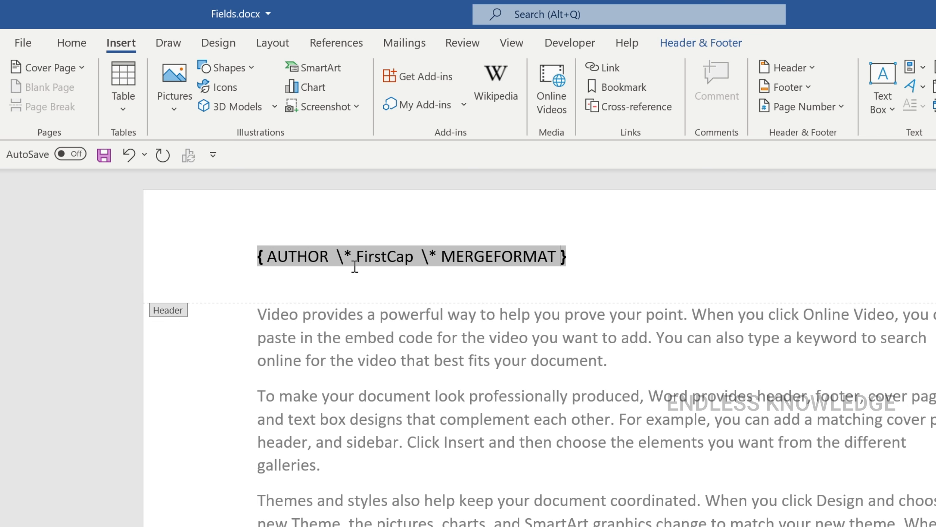
left_click_drag(327, 257, 268, 259)
left_click_drag(337, 258, 565, 260)
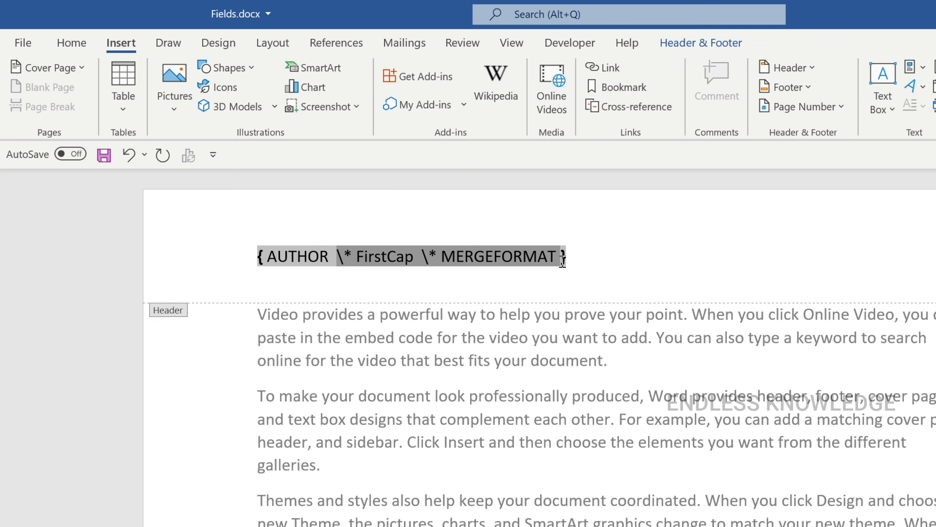
Step: Turn off Preserve formatting during updates for the header's Author field and show its field code
left_click(318, 265)
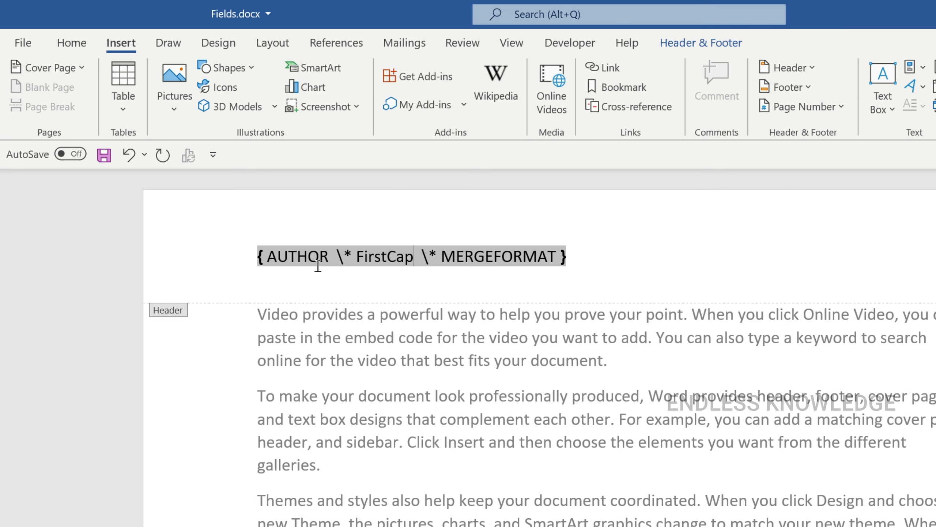
right_click(291, 260)
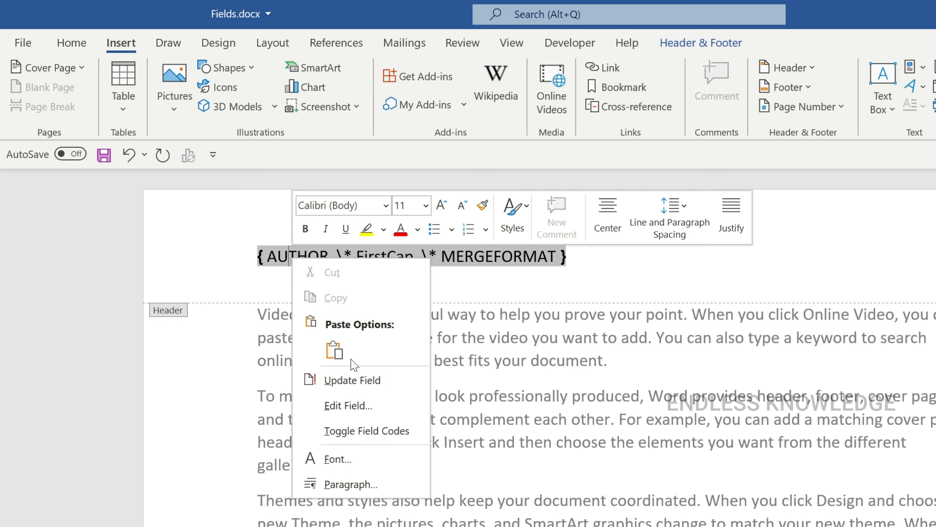
left_click(359, 403)
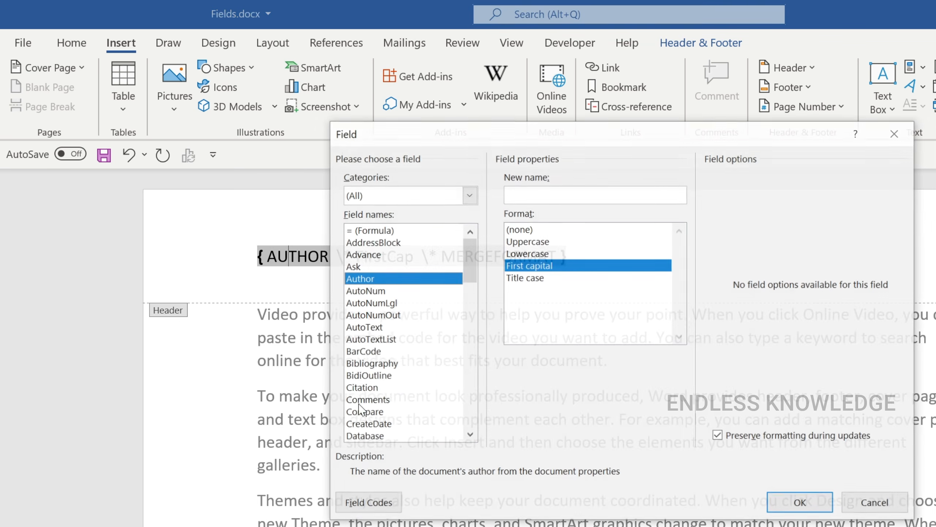
left_click(741, 442)
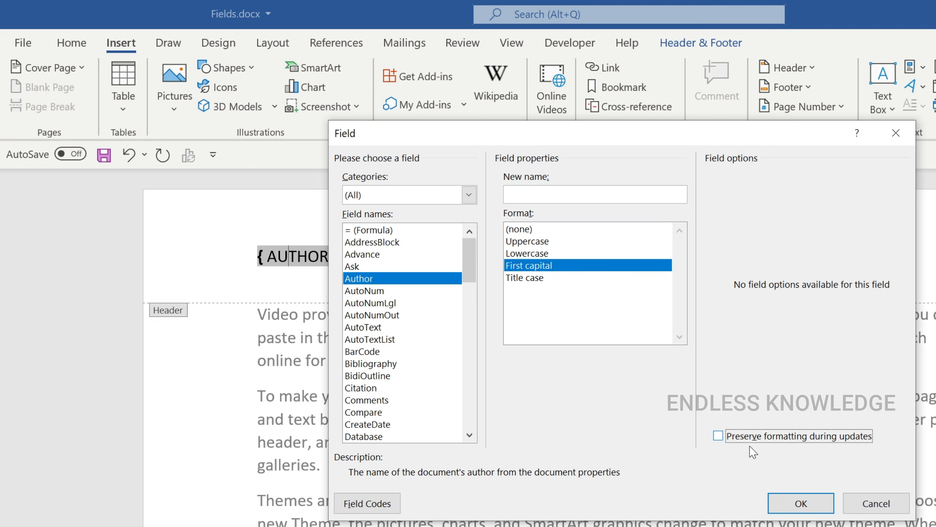
left_click(801, 503)
left_click(281, 255)
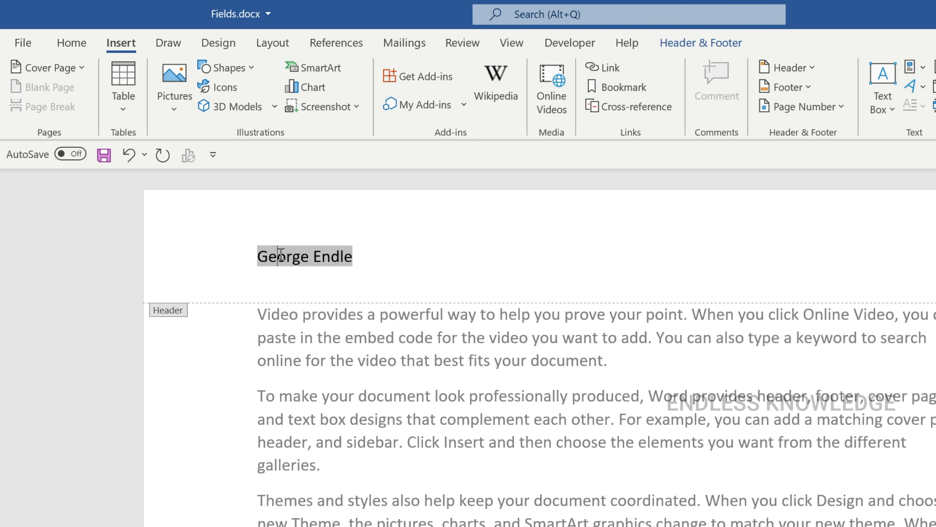
right_click(282, 254)
left_click(341, 424)
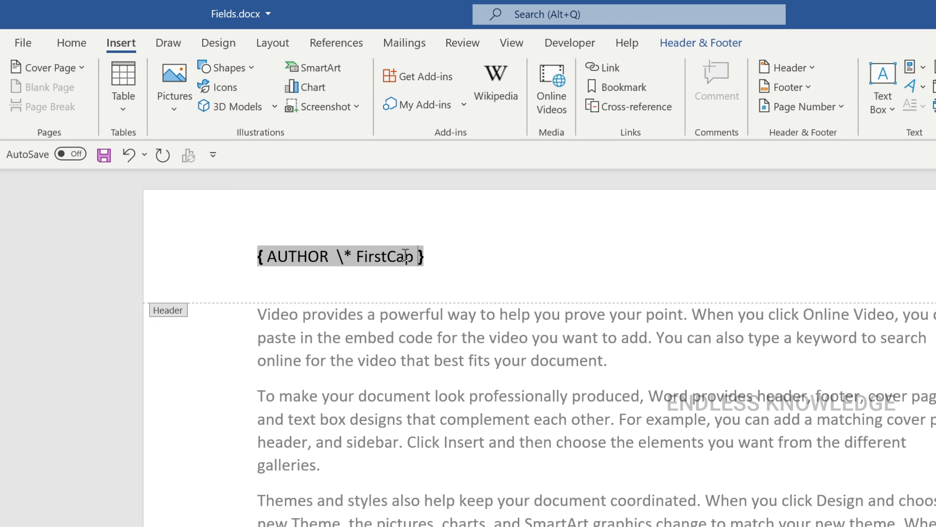
Step: Change the format of the header's Author field to Lowercase and show its field code again
right_click(375, 259)
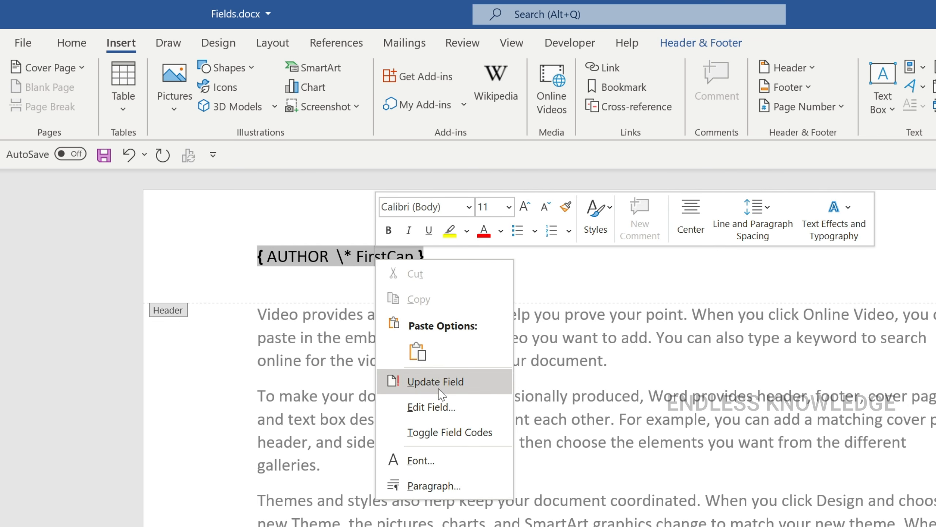
left_click(405, 408)
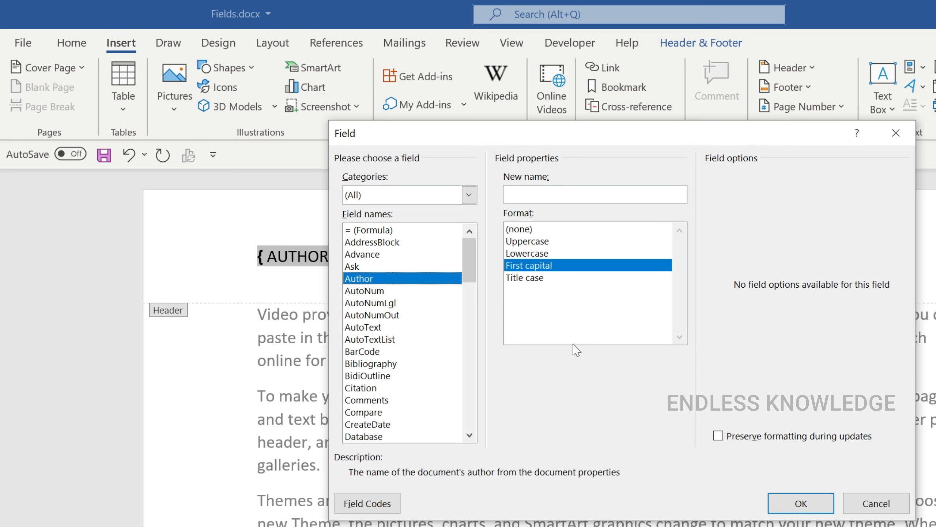
left_click(533, 254)
left_click(815, 508)
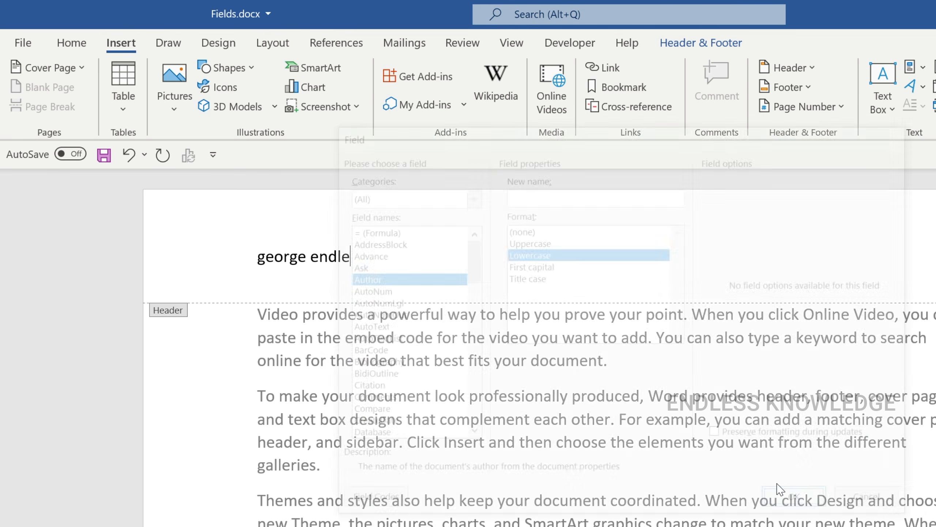
right_click(357, 263)
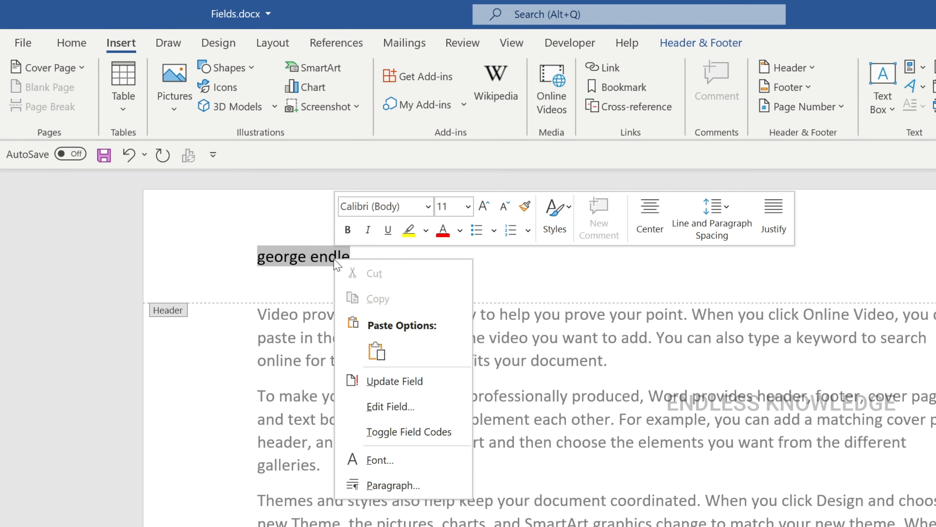
left_click(383, 431)
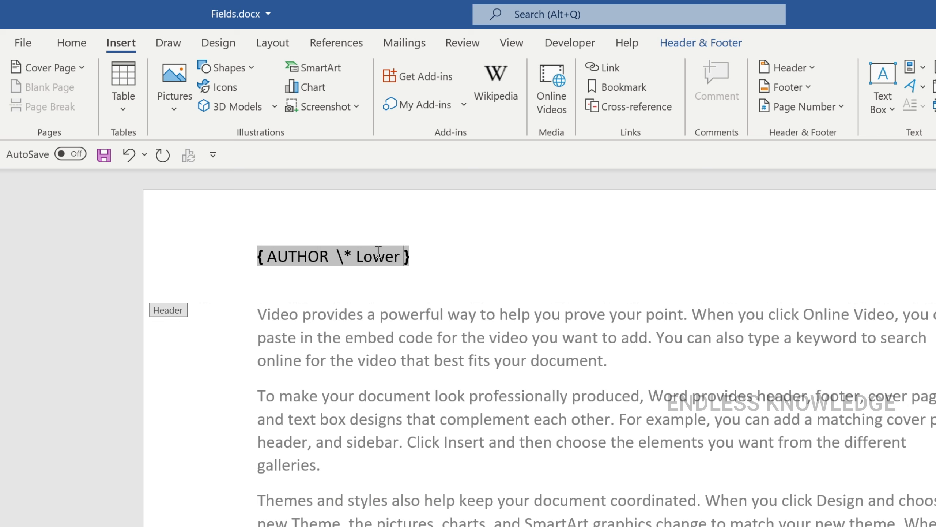
Step: Delete the whole Author field code from the header
left_click(330, 256)
left_click(433, 257)
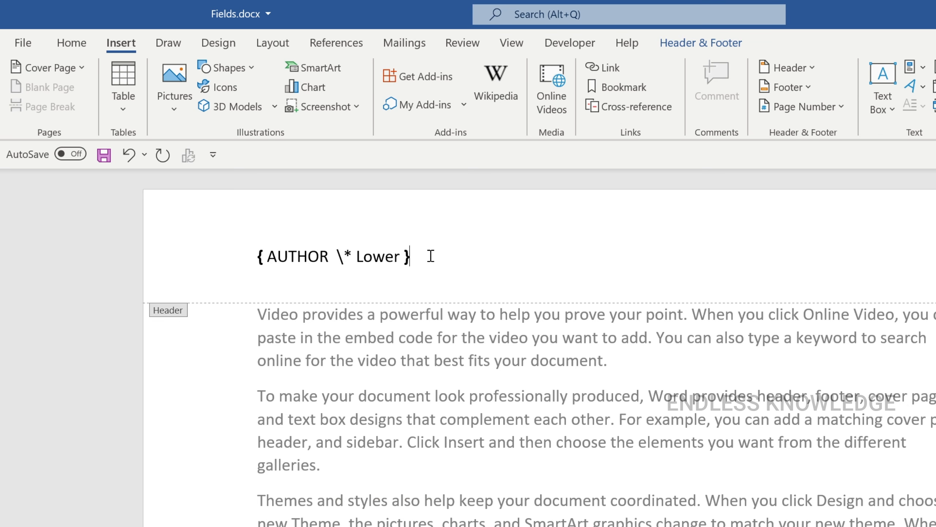
key("shift+Home")
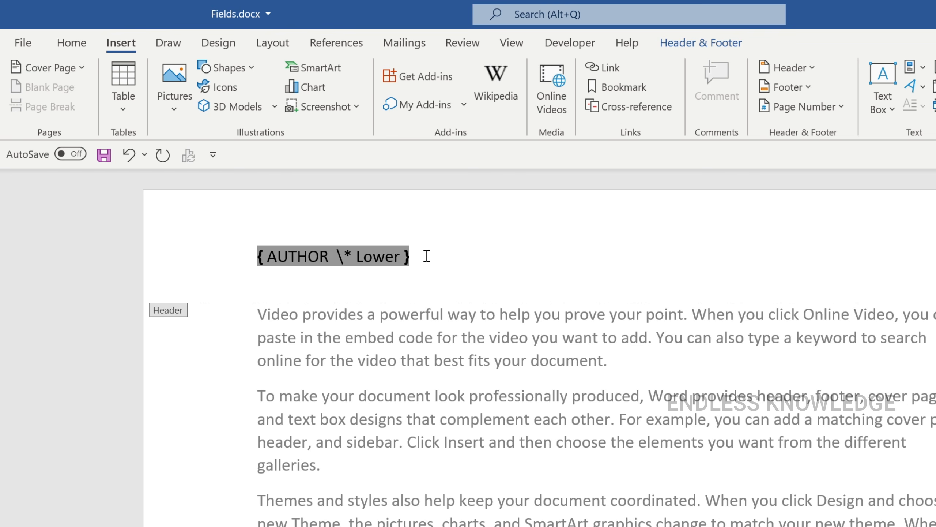
key("BackSpace")
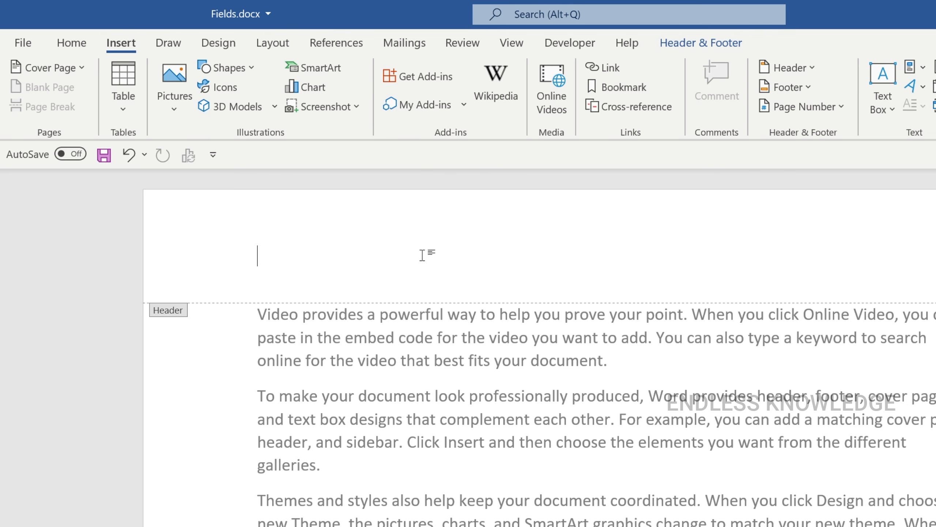
Step: Enter the word "author" in the header and convert it into a field code
type("author")
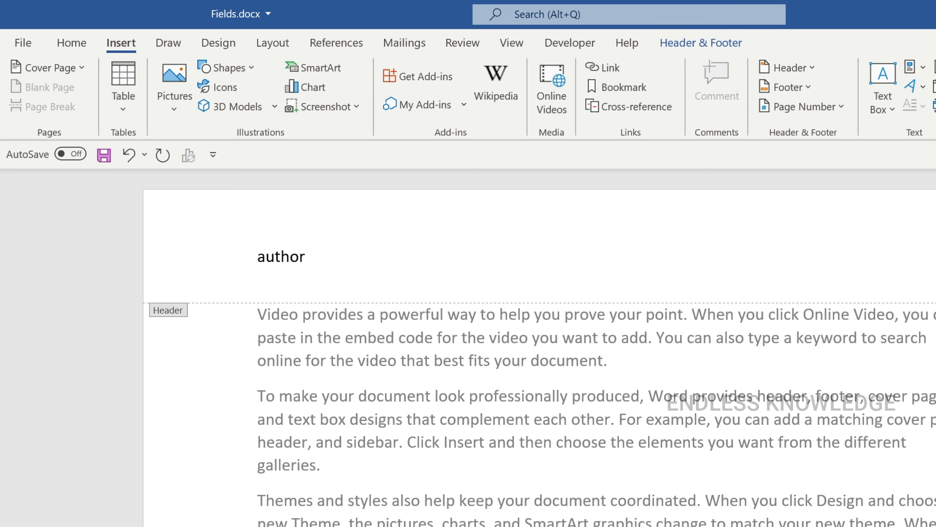
double_click(281, 256)
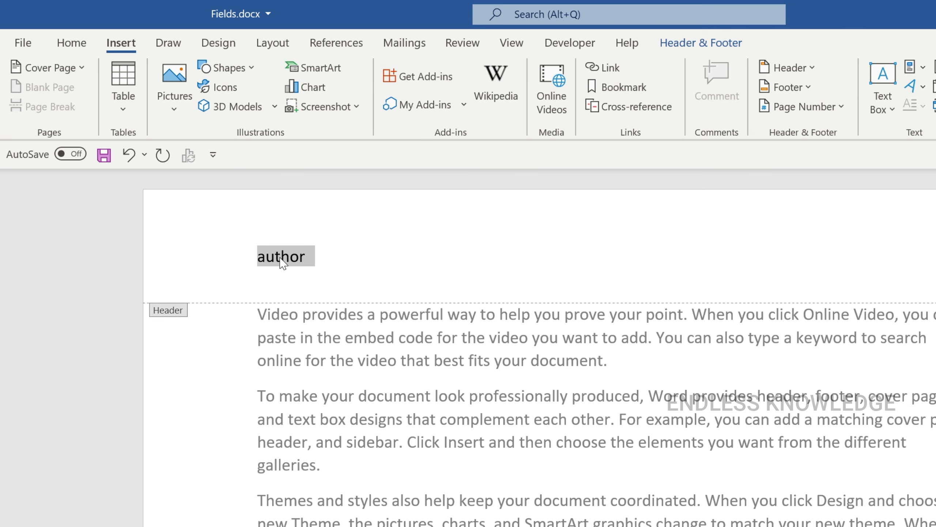
key("ctrl+F9")
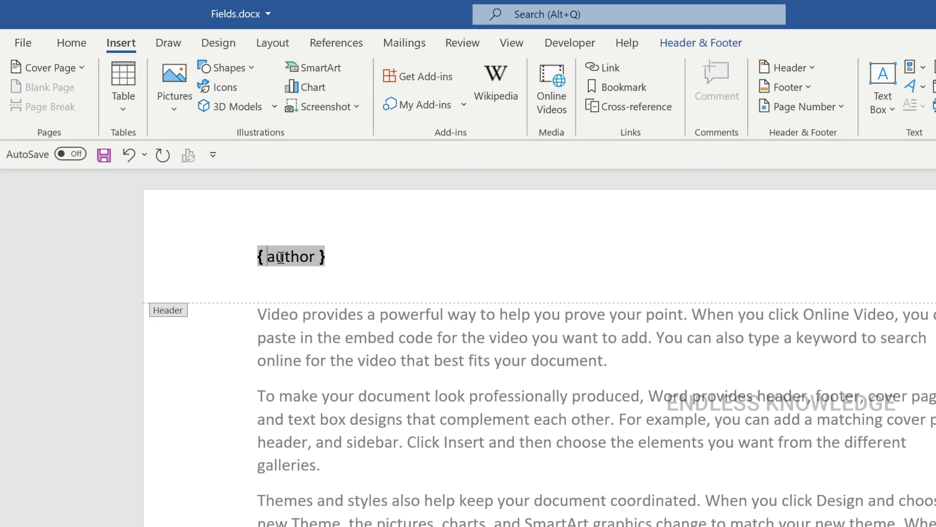
left_click(453, 267)
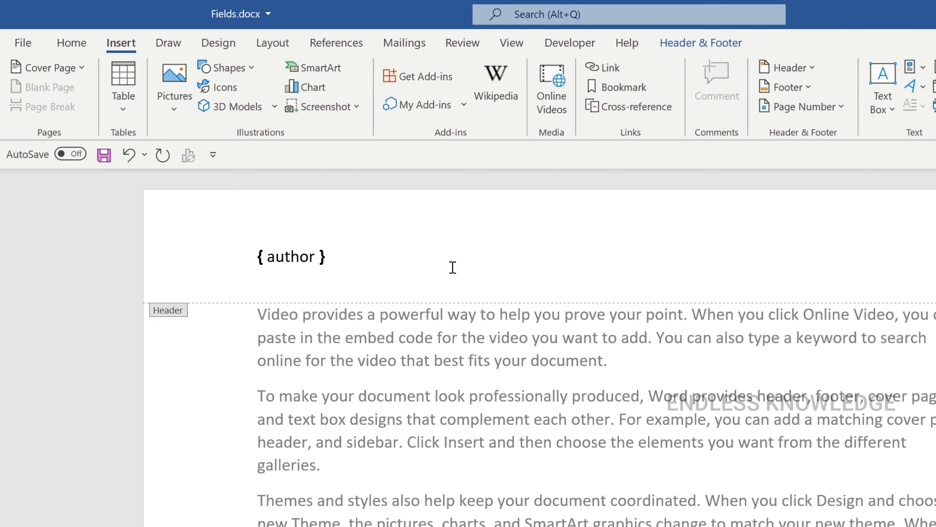
Step: Replace the displayed code of the header's author field with the field's result
key("ctrl+F9")
key("ctrl+z")
left_click(290, 255)
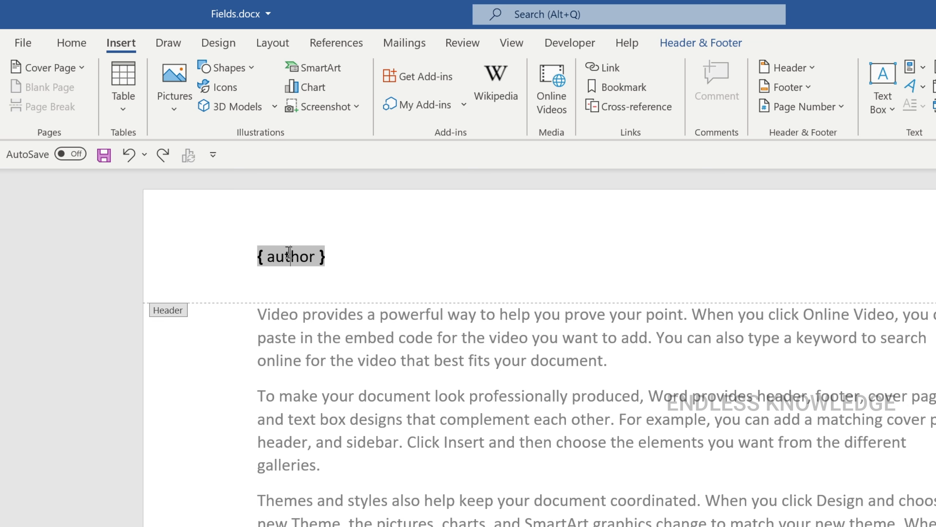
key("shift+F9")
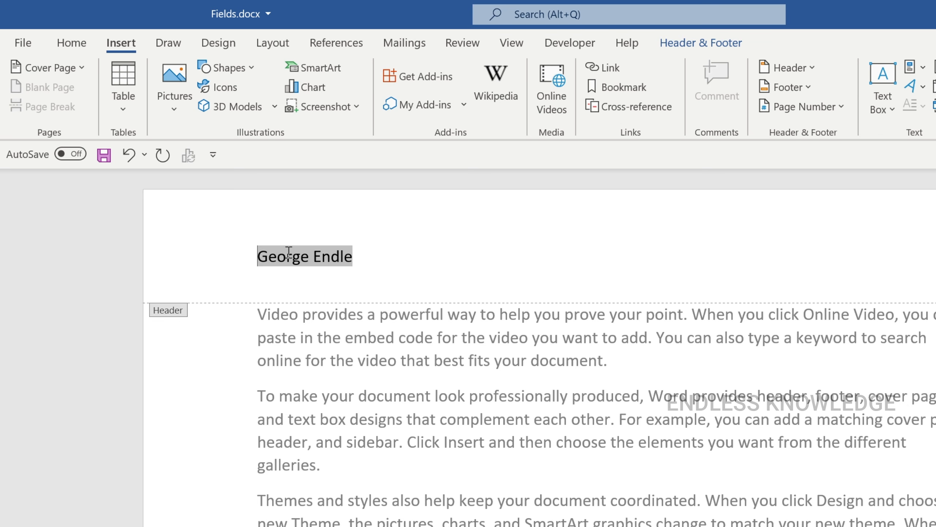
left_click(385, 259)
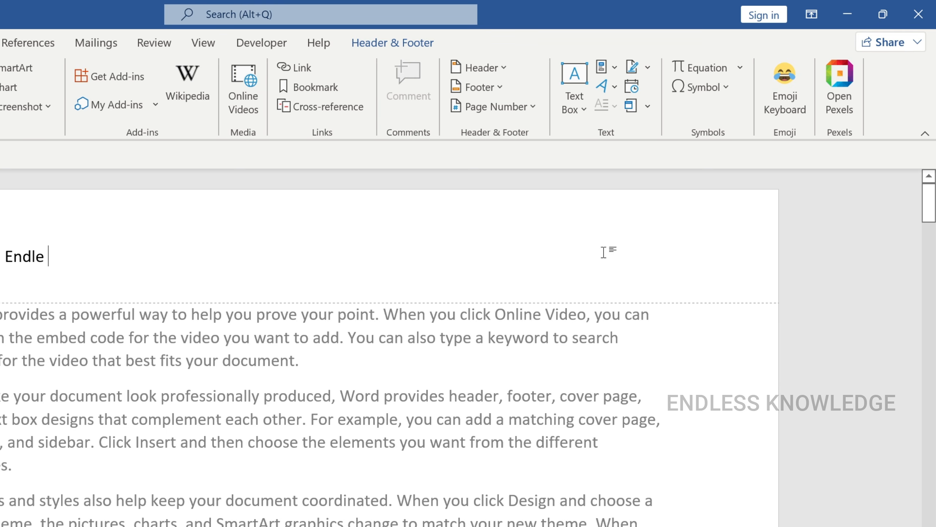
Step: Enter "date" at the right end of the header line, convert it into a field code and update the field
double_click(605, 255)
type("date")
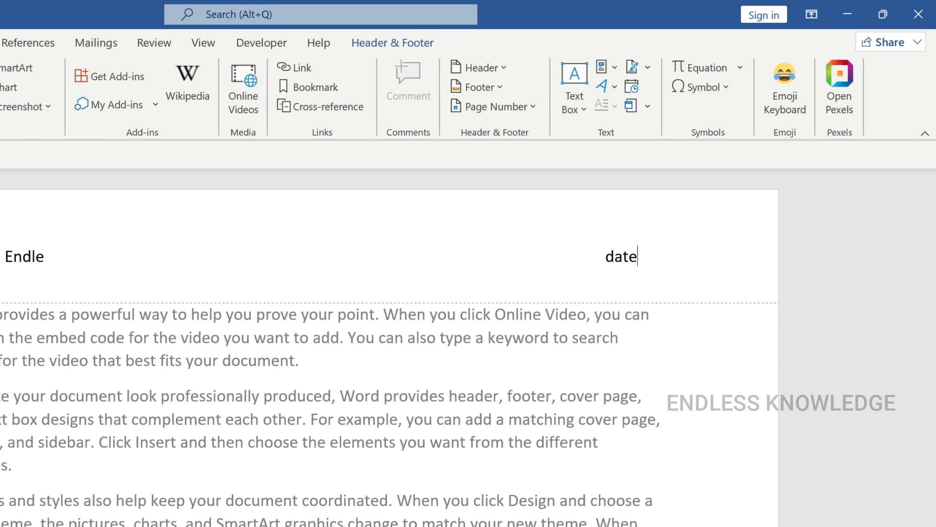
key("shift+Left")
key("shift+Left")
key("shift+Left")
key("shift+Left")
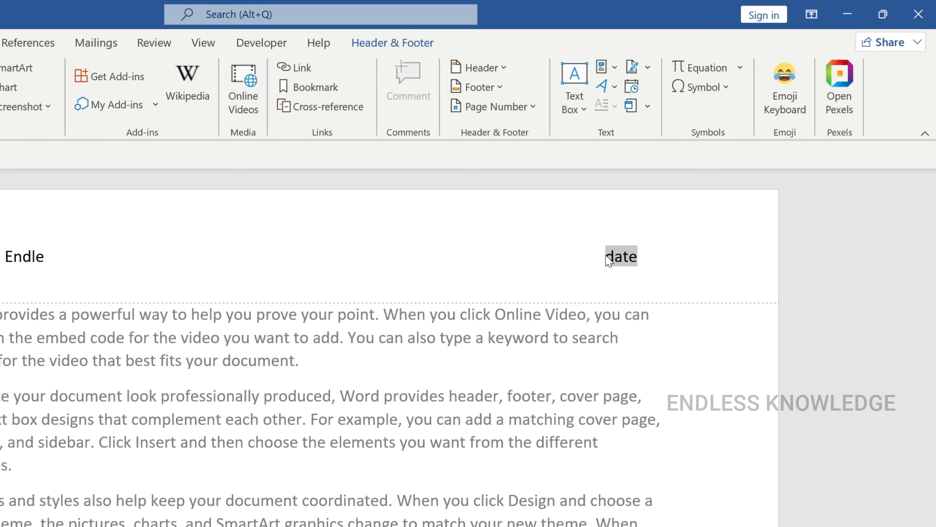
key("ctrl+F9")
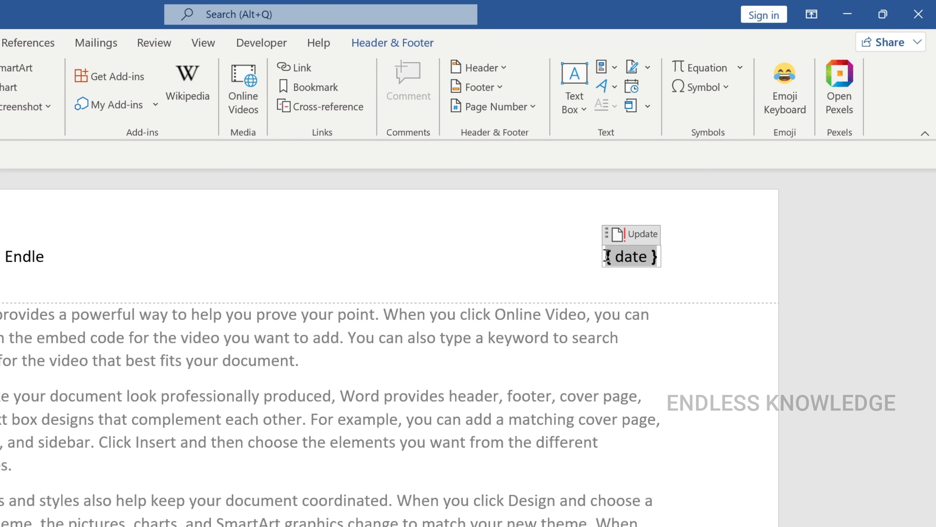
key("F9")
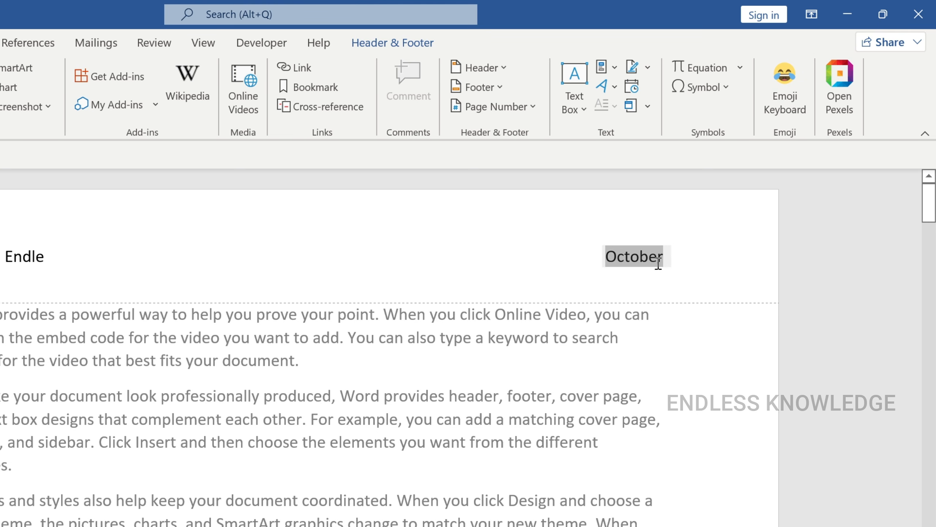
Step: Edit the date field in the header to use the month-year format Oct-22 (MMM-yy)
left_click(591, 258)
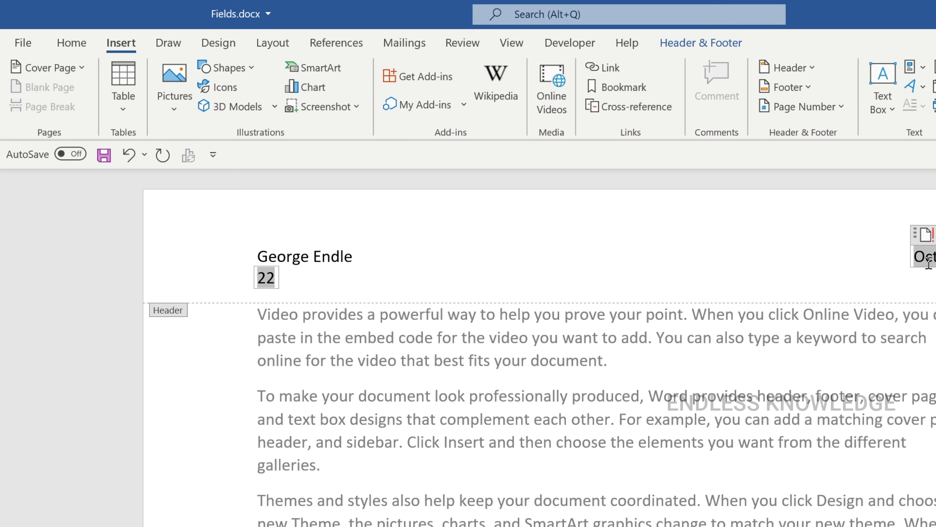
right_click(929, 263)
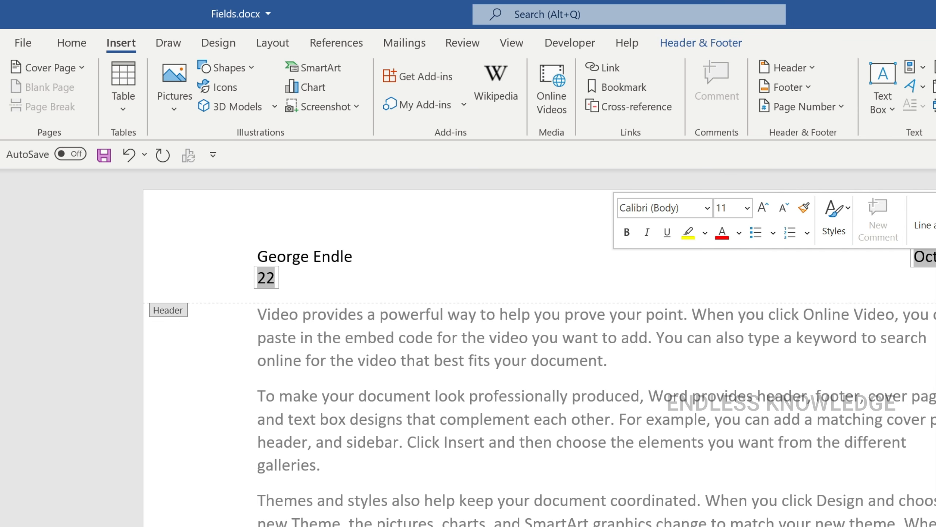
left_click(935, 354)
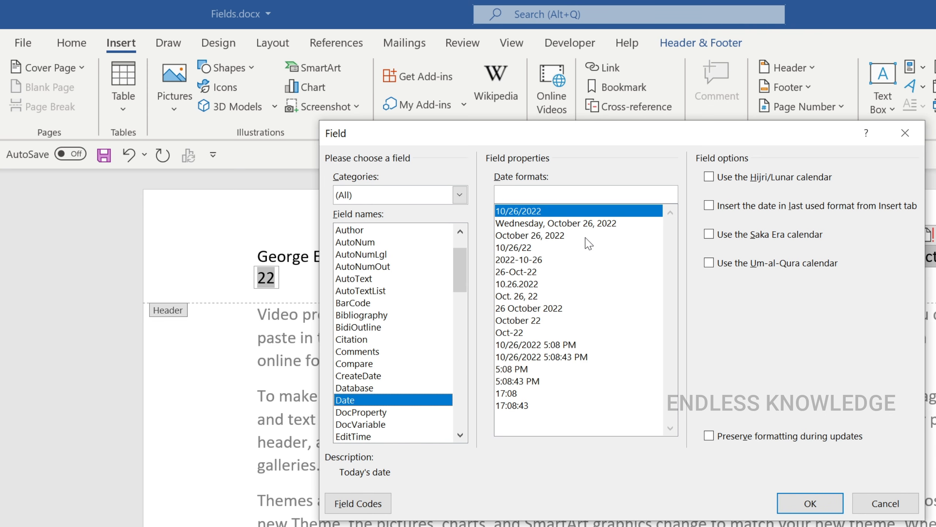
left_click(527, 250)
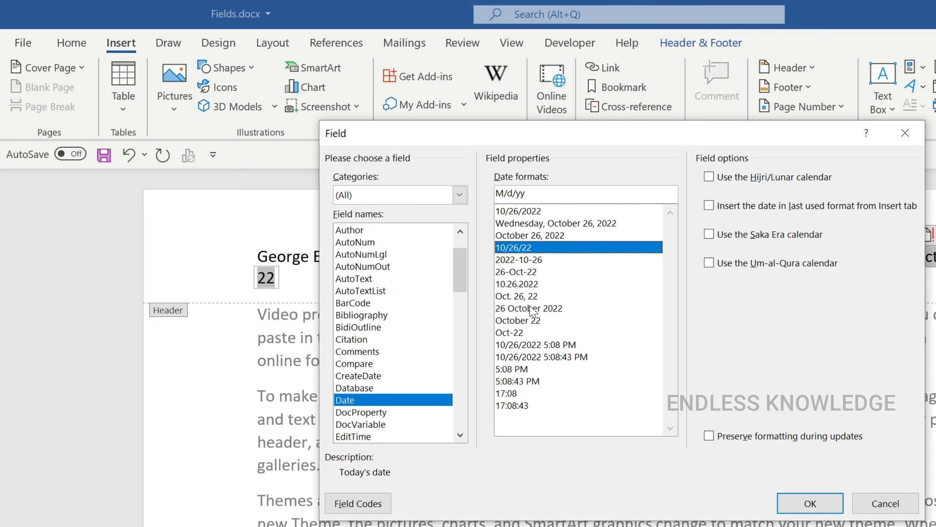
left_click(522, 334)
left_click(809, 502)
left_click(574, 277)
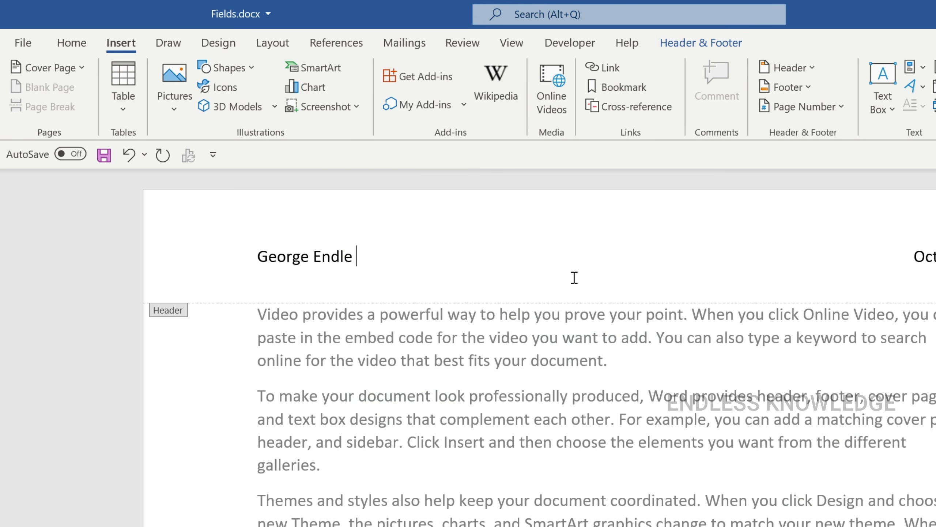
Step: Edit the date field in the header to show the time with seconds, using the 5:10:21 PM format
right_click(333, 255)
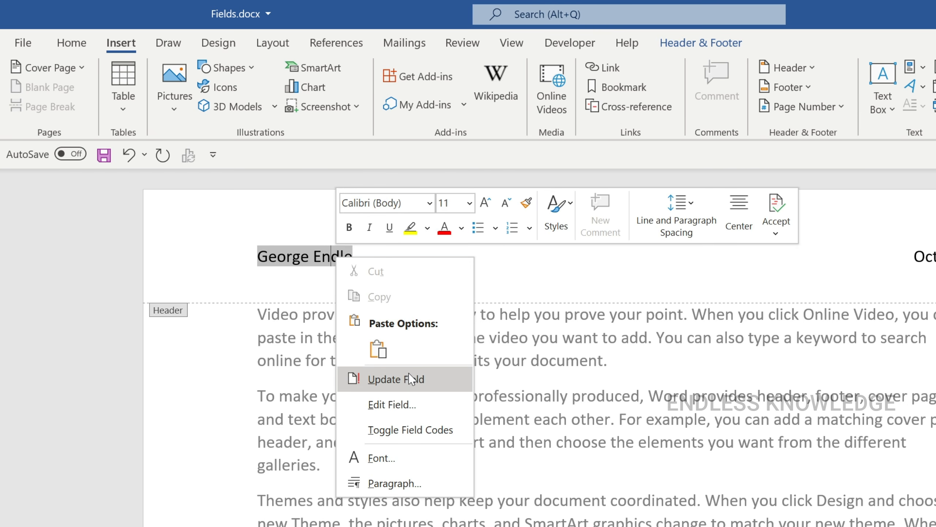
left_click(720, 271)
left_click(636, 261)
right_click(635, 263)
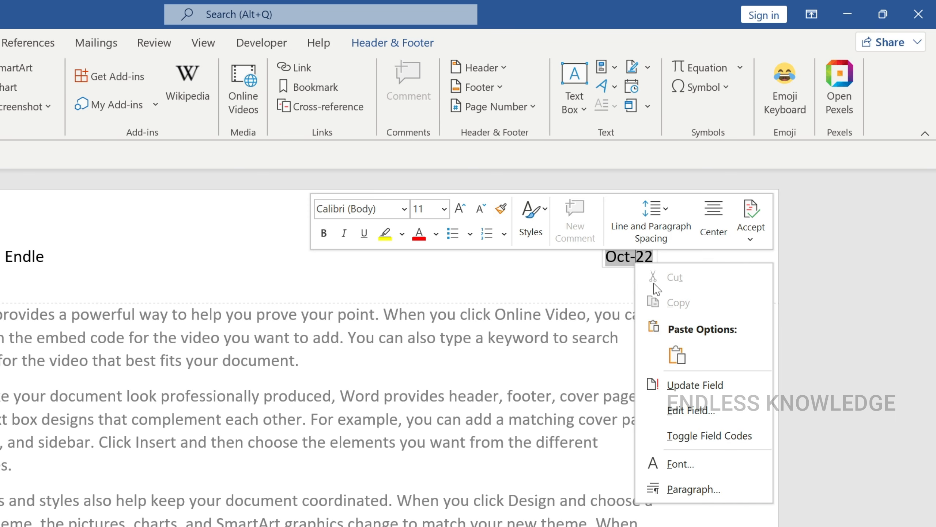
left_click(674, 411)
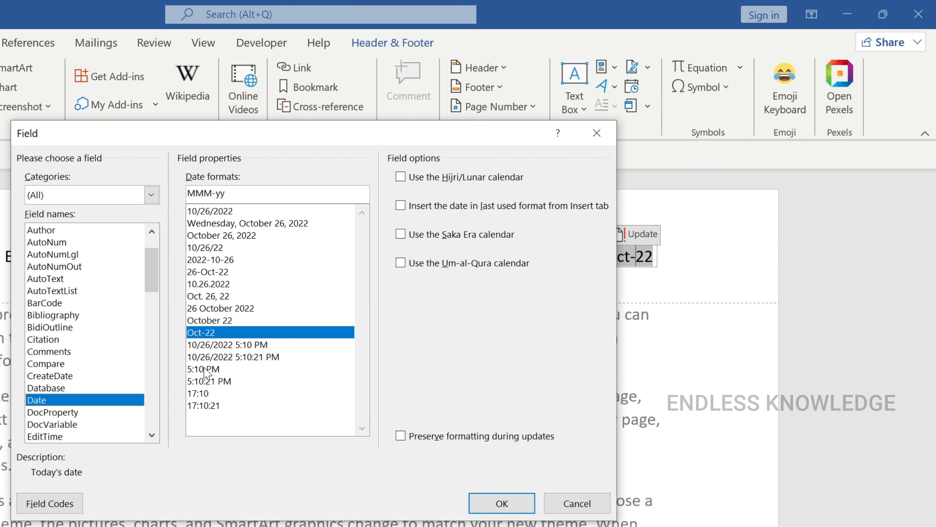
left_click(204, 369)
left_click(207, 383)
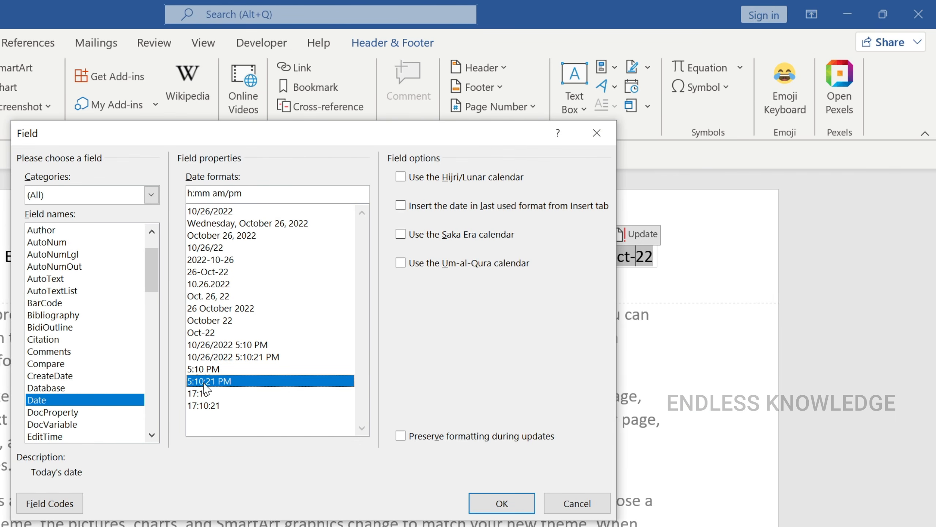
left_click(477, 510)
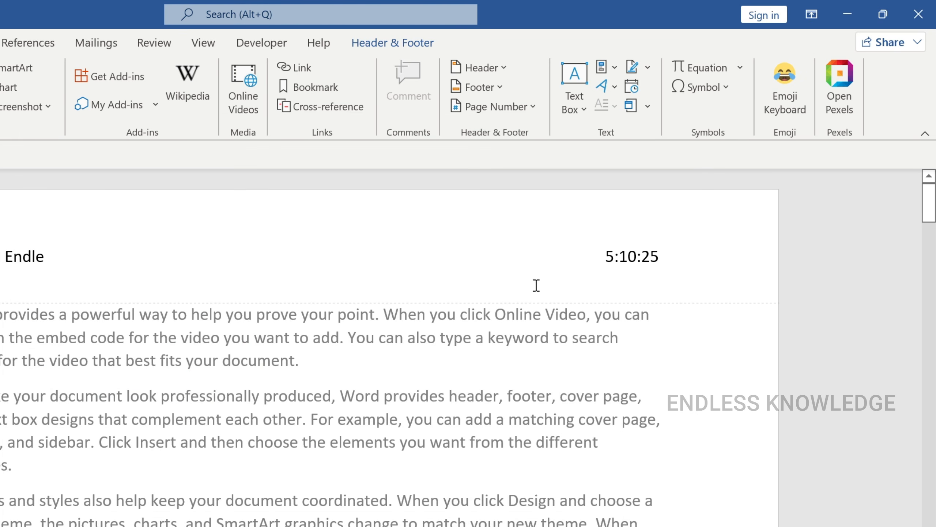
Step: Open the print preview, examine the time field in the page header, and return to the document
left_click(621, 280)
key("ctrl+p")
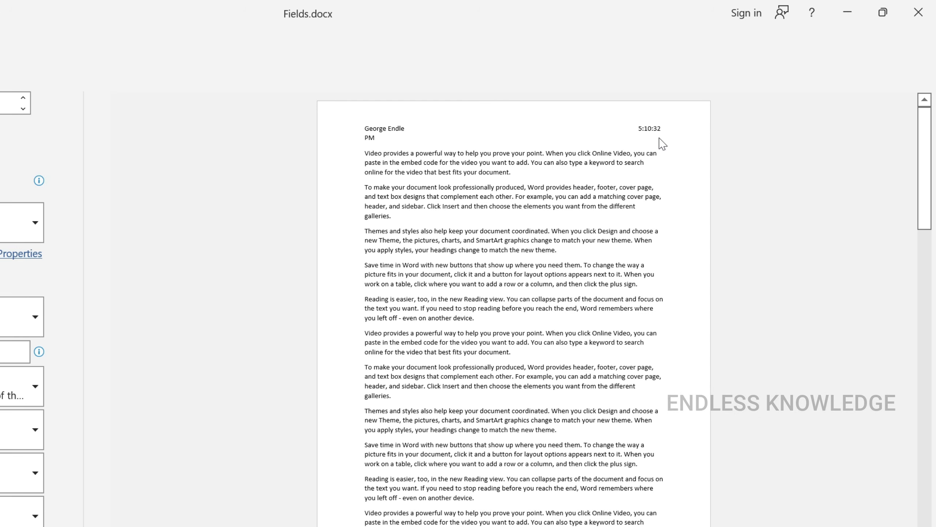
scroll(659, 139, "up", 5)
scroll(824, 151, "up", 2)
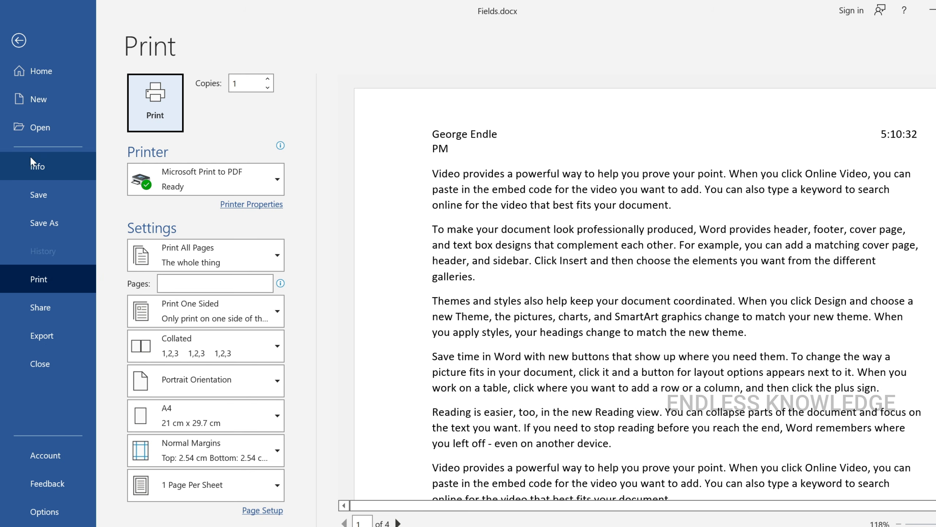
key("Escape")
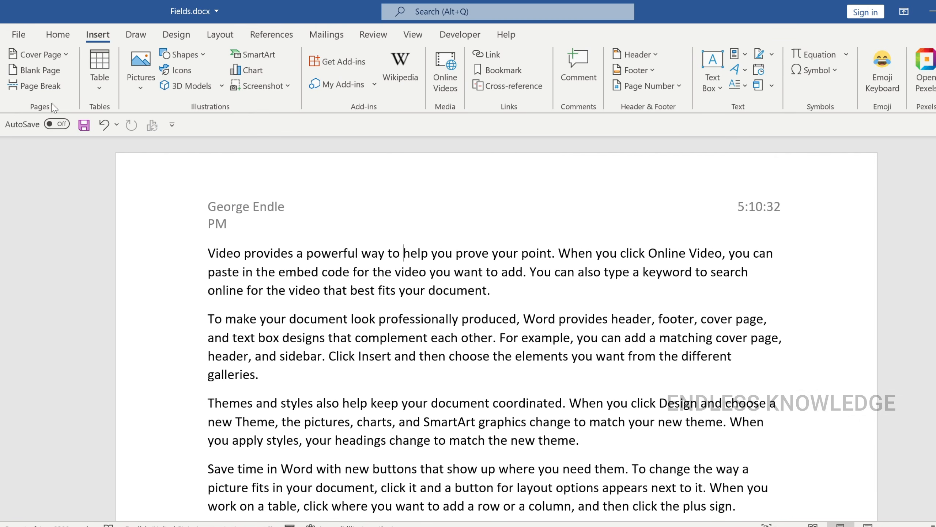
Step: Examine the field-related printing settings in the Display and Advanced sections of Word Options
left_click(18, 34)
left_click(60, 518)
left_click(272, 87)
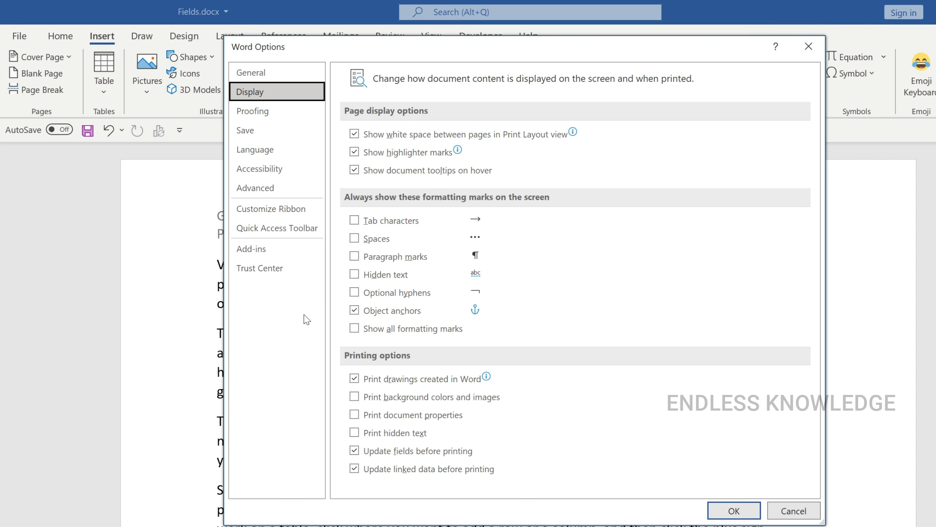
left_click(284, 192)
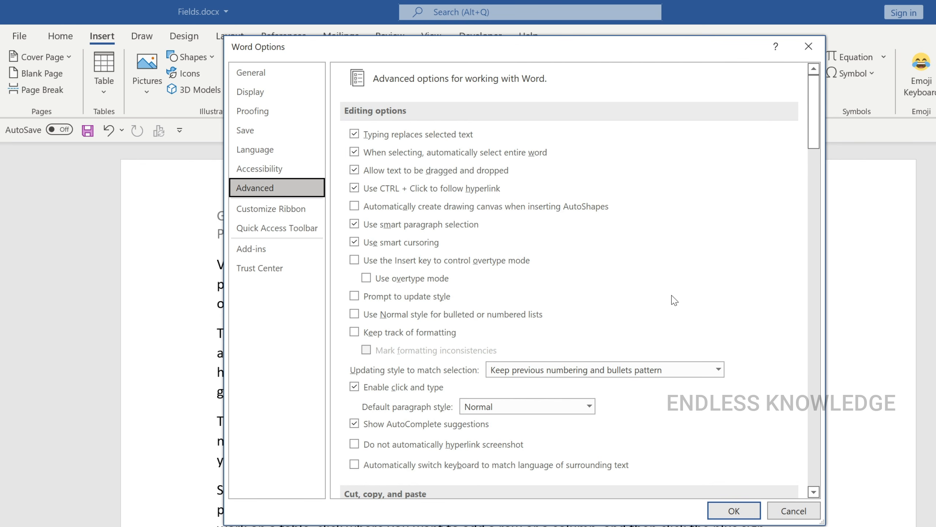
scroll(675, 301, "down", 8)
scroll(700, 325, "down", 12)
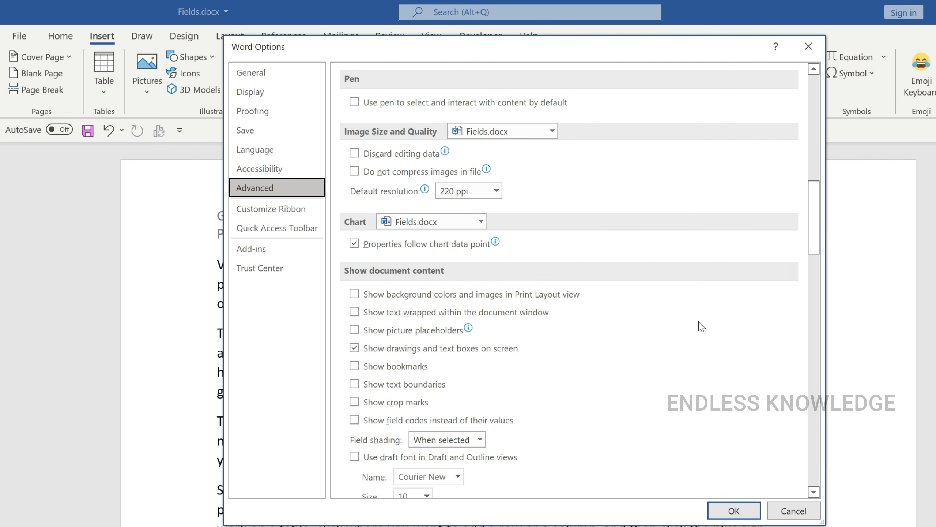
scroll(702, 326, "down", 6)
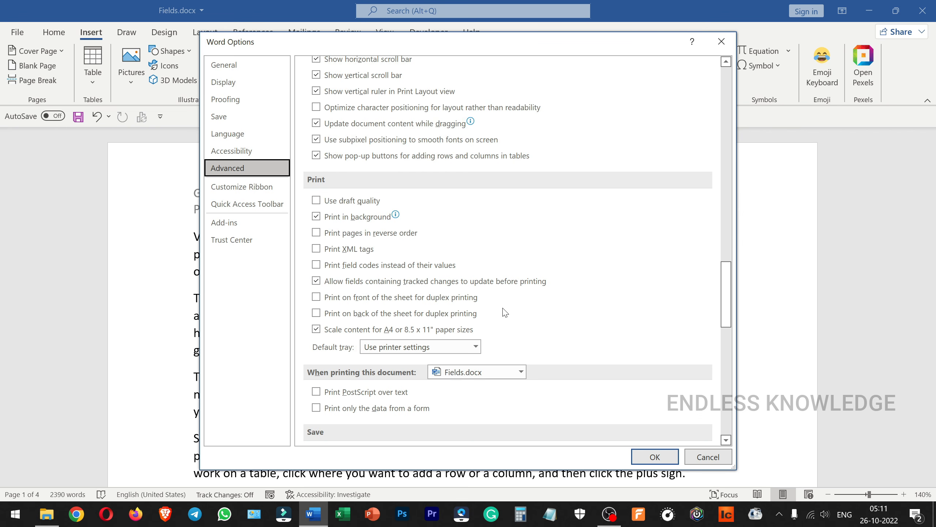
left_click(733, 510)
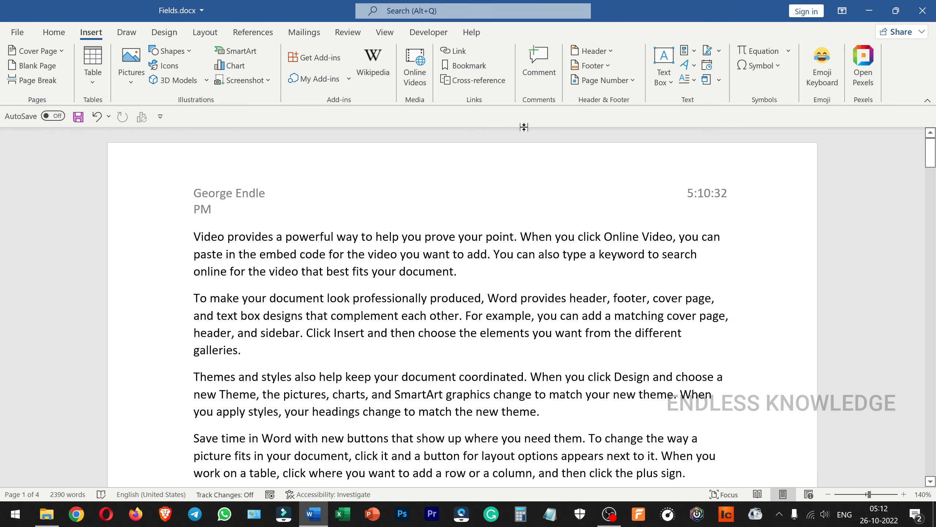
Step: Save and close the document, and reopen Fields.docx from the desktop
left_click(78, 117)
left_click(923, 11)
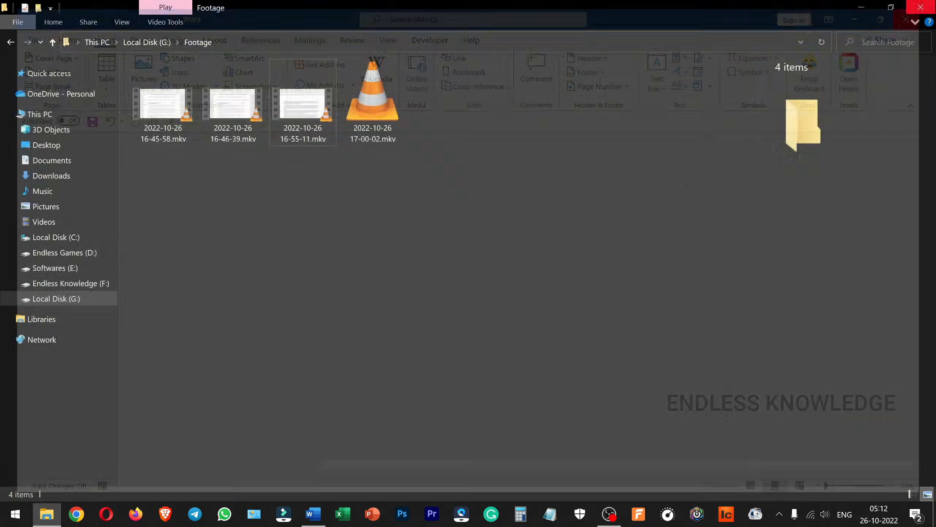
key("super+d")
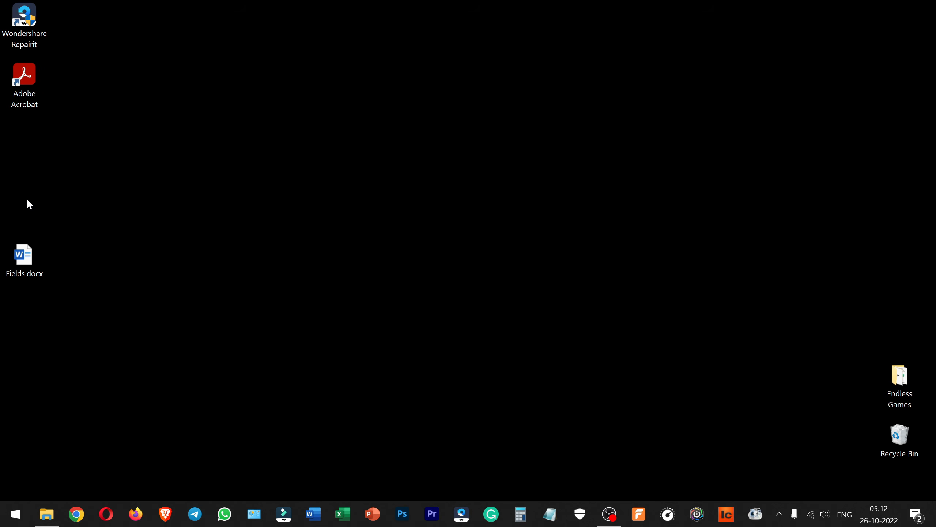
double_click(26, 258)
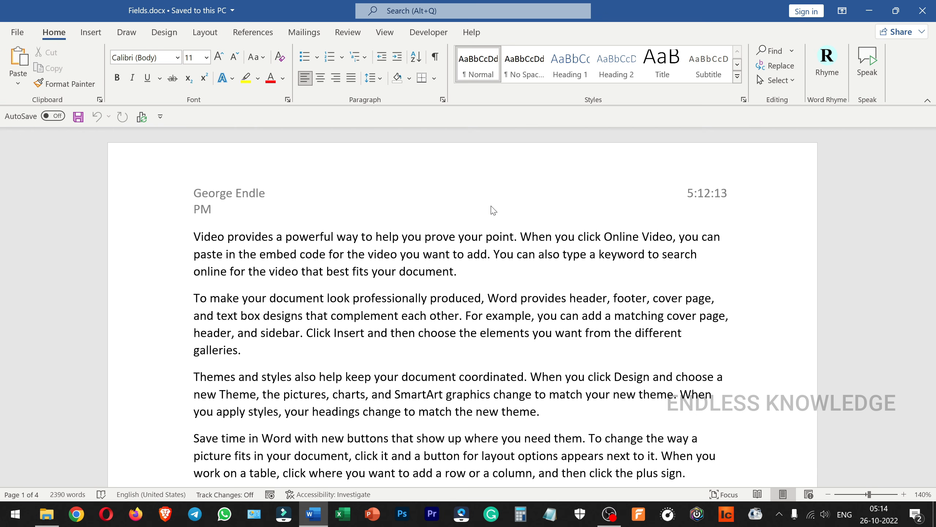
Step: Open the first page's footer for editing and set up an If field there without preserving formatting during updates
scroll(337, 310, "down", 15)
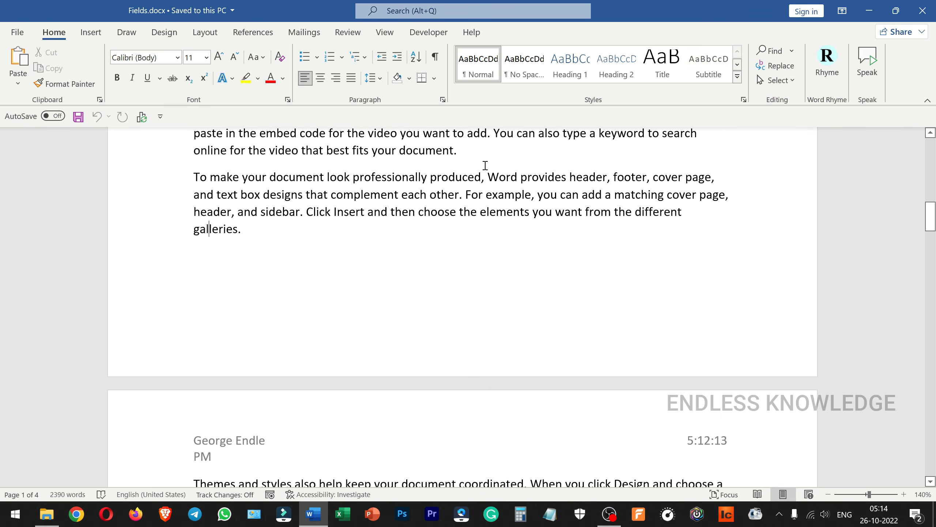
double_click(231, 318)
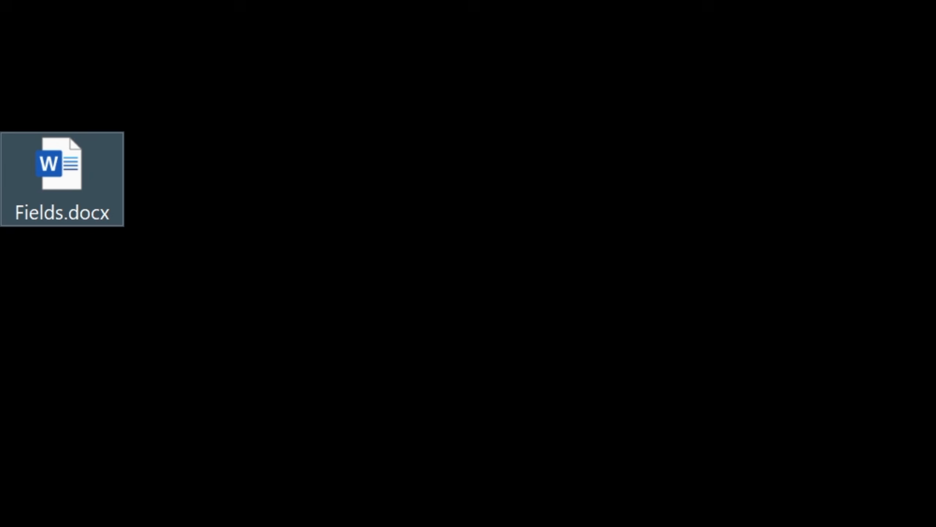
mouse_move(59, 166)
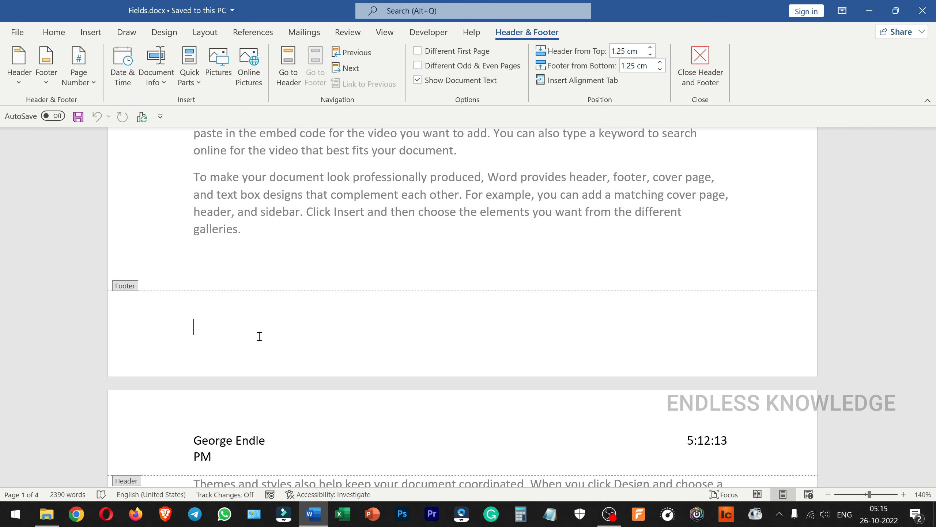
left_click(91, 32)
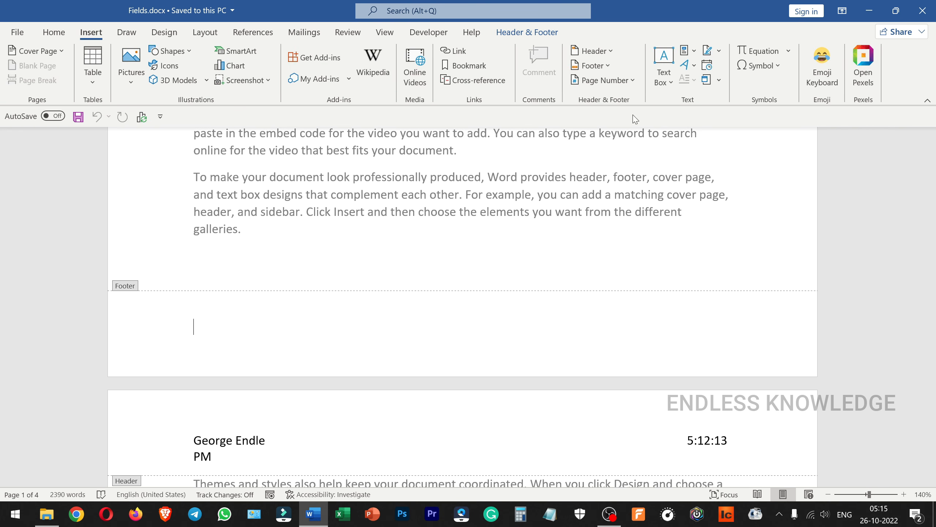
left_click(686, 50)
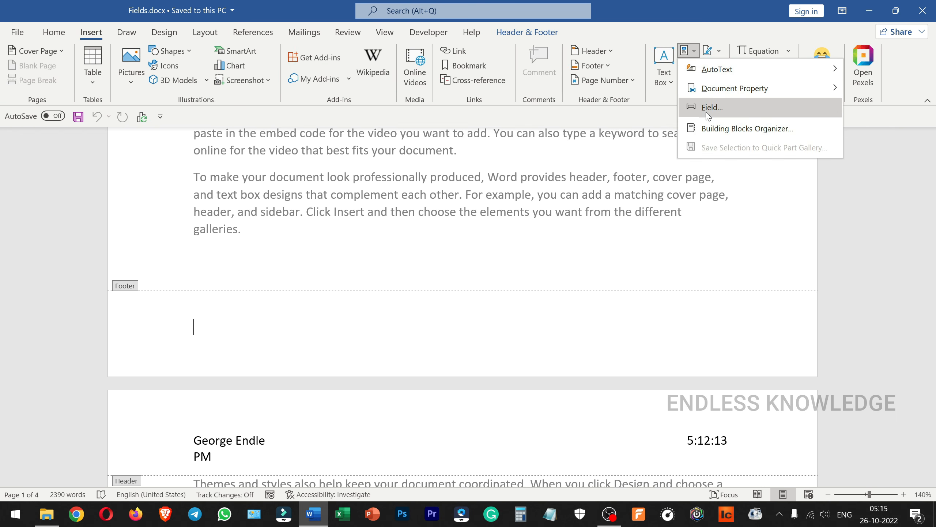
left_click(708, 111)
left_click(312, 266)
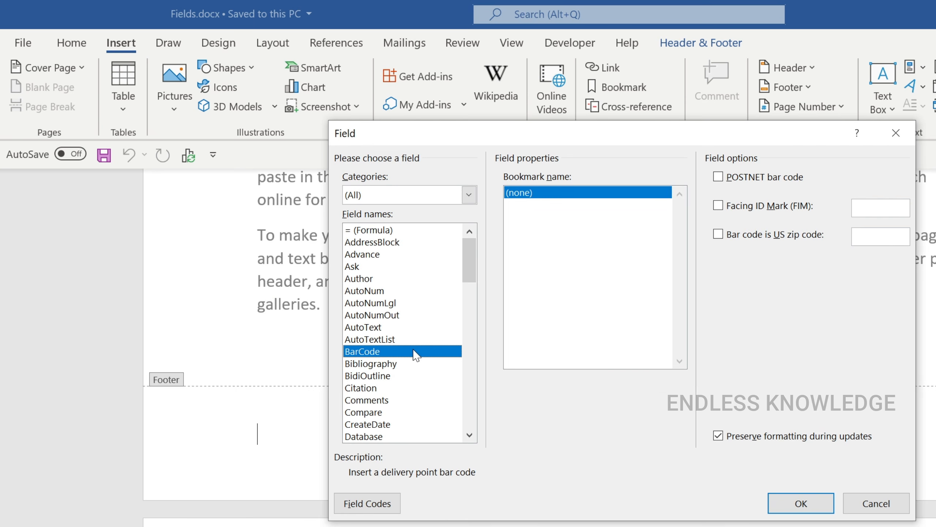
key("i")
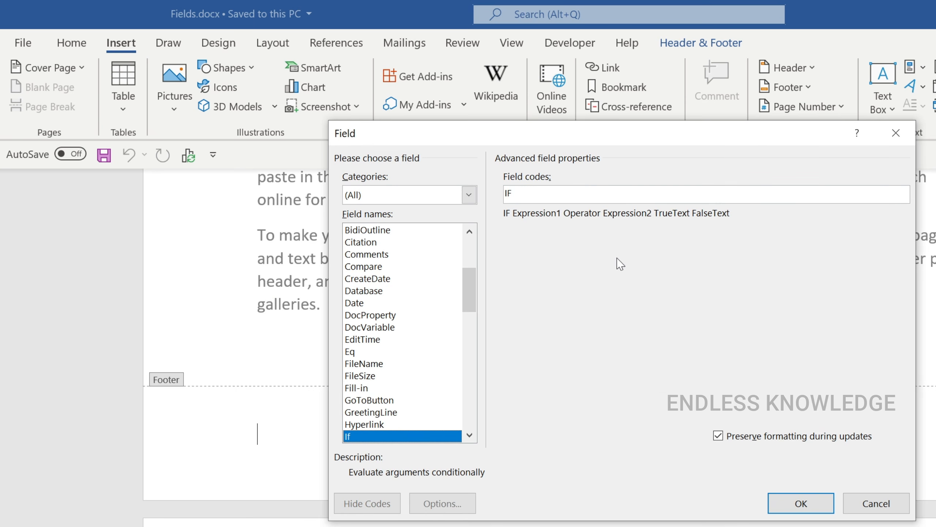
left_click(729, 438)
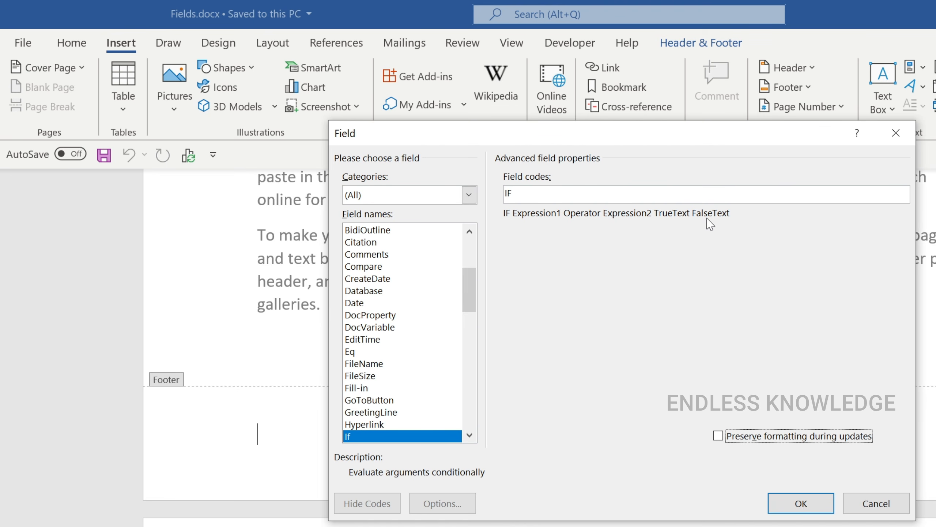
Step: Enter the condition filesize >= 100 after IF in the field code
left_click(558, 191)
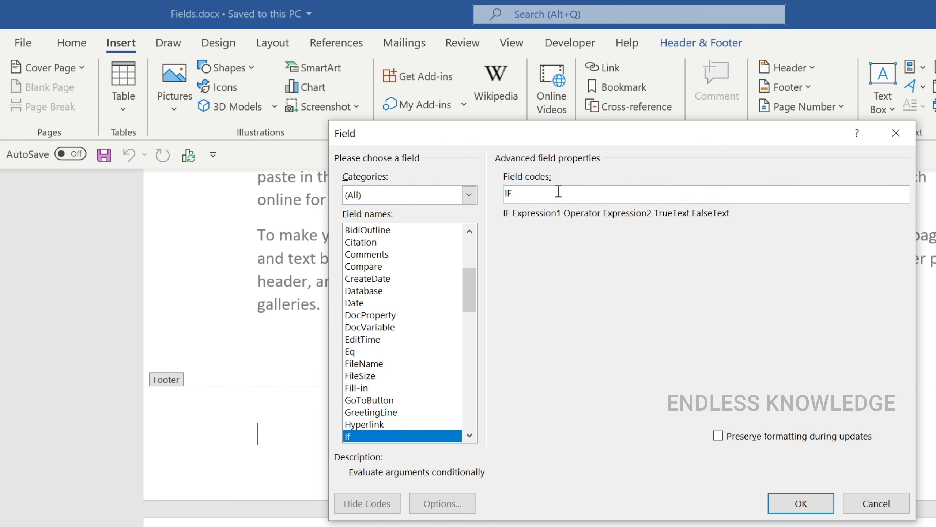
type("file")
type("size")
type(">=")
type("100")
left_click_drag(545, 194, 559, 195)
left_click(568, 192)
Step: Add the copied text "This Document needs to be Compressed" in quotation marks as the If field's true text
type("\"\"")
key("super+v")
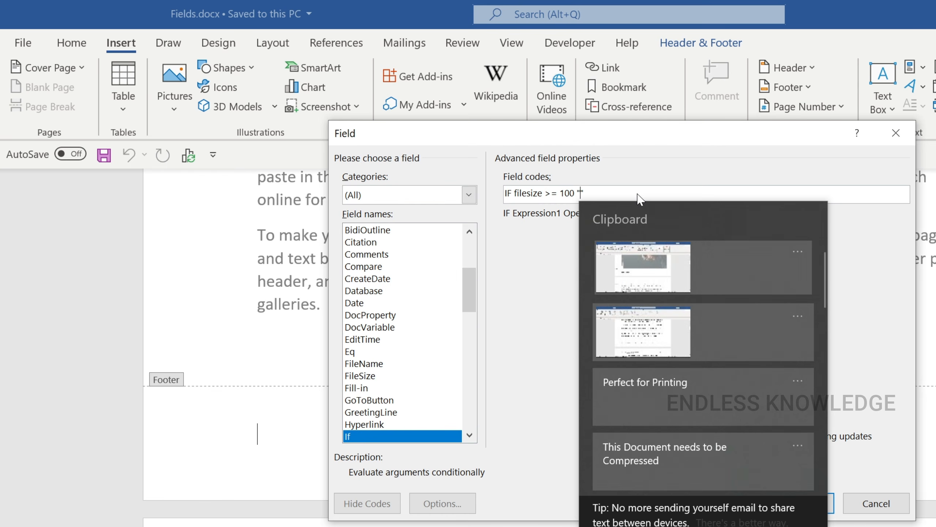
scroll(673, 318, "down", 2)
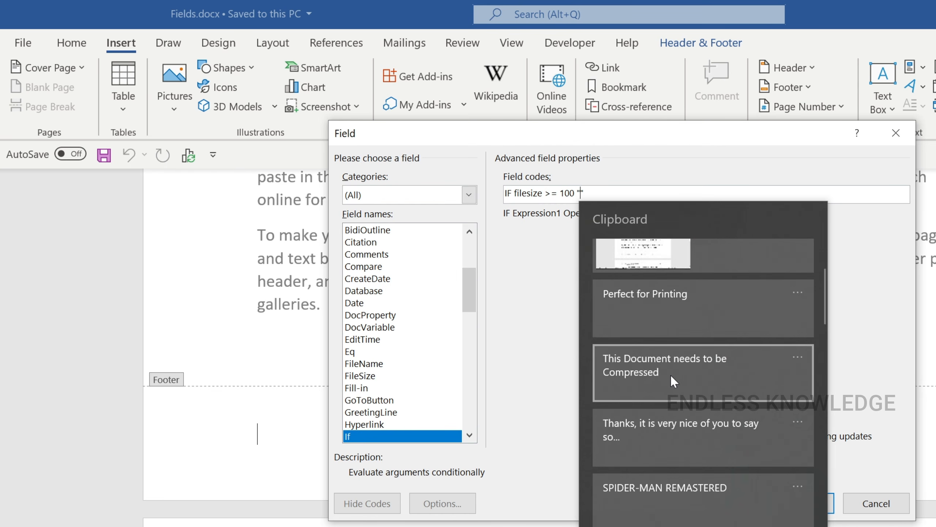
left_click(670, 371)
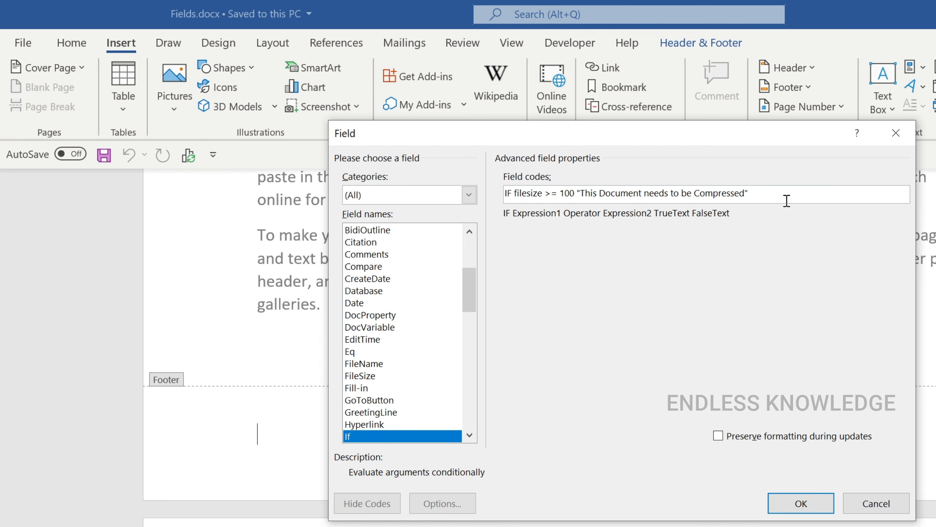
Step: Add the copied text "Perfect for Printing" in quotation marks as the false text and insert the If field in the footer
type("\"\"")
key("super+v")
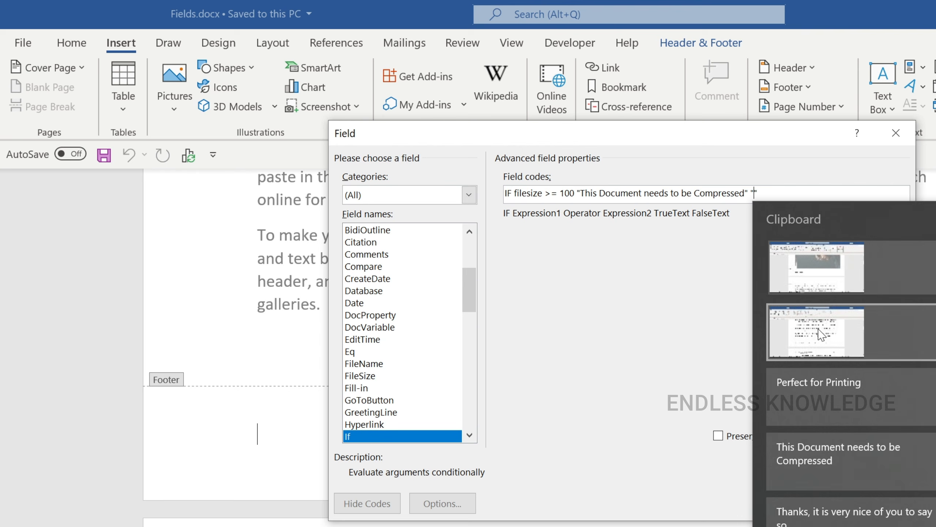
left_click(835, 400)
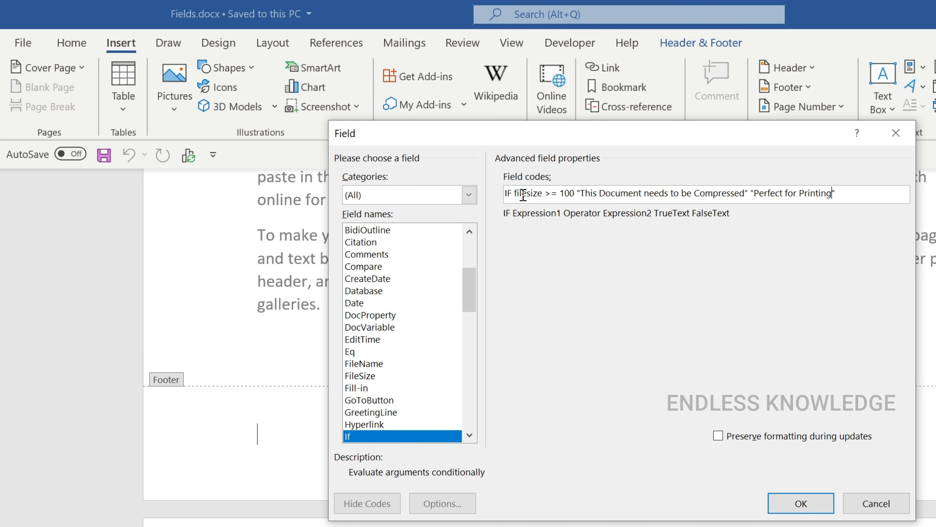
left_click(801, 503)
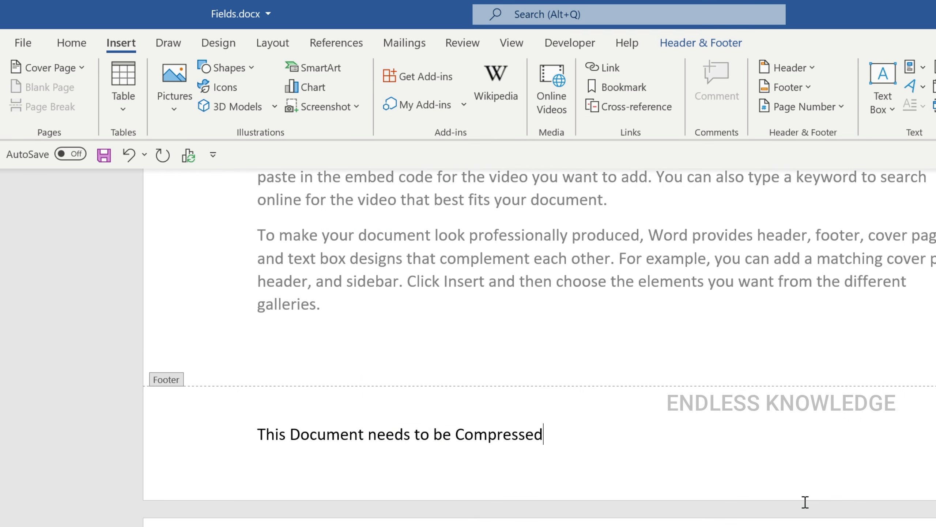
Step: Display the field code of the If field in the footer
left_click(500, 442)
right_click(498, 437)
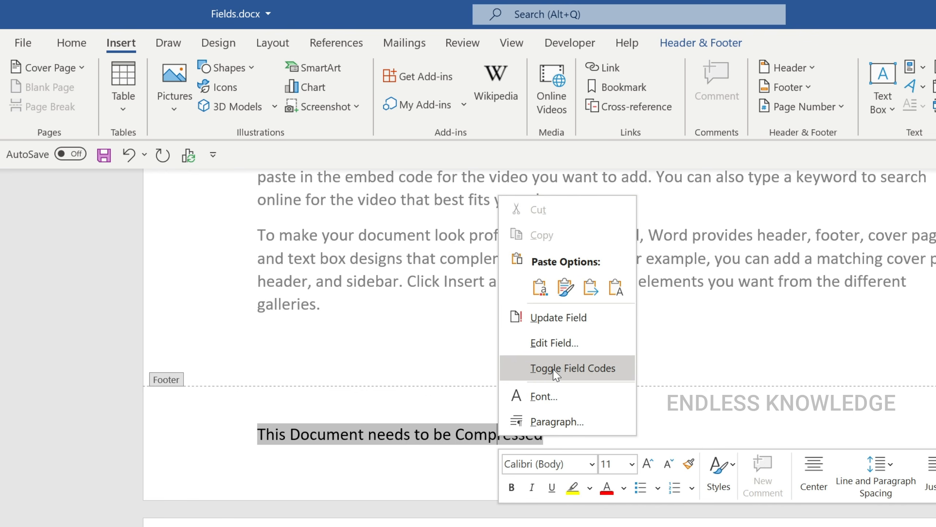
left_click(468, 435)
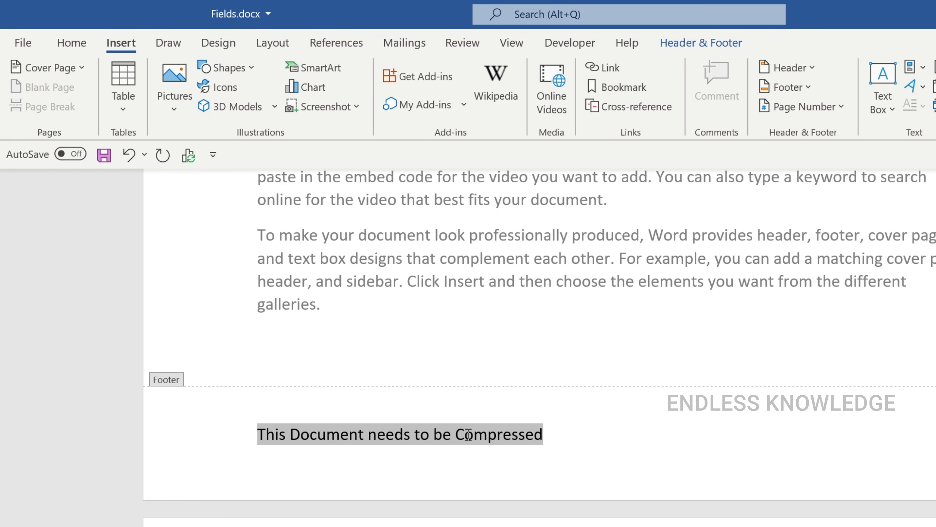
key("shift+F9")
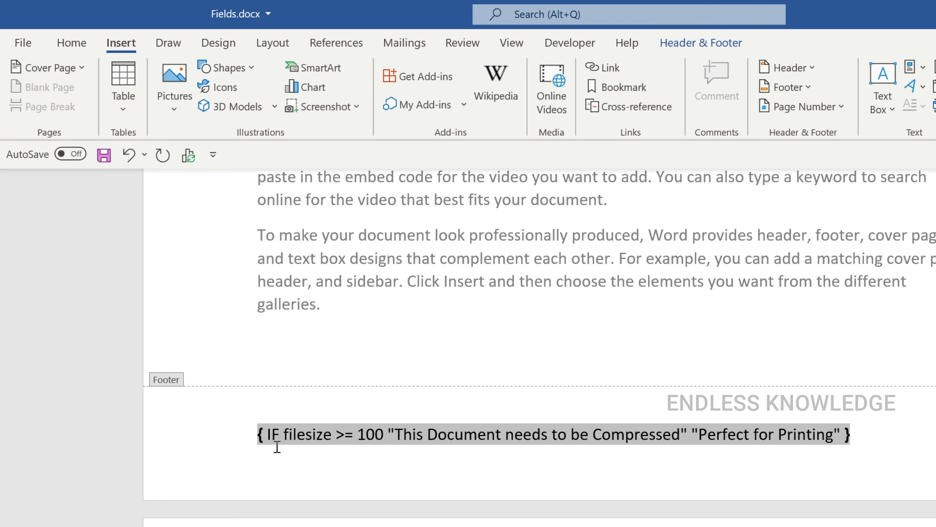
Step: Delete the word filesize from the footer's IF field code
left_click(283, 435)
left_click_drag(283, 435, 331, 440)
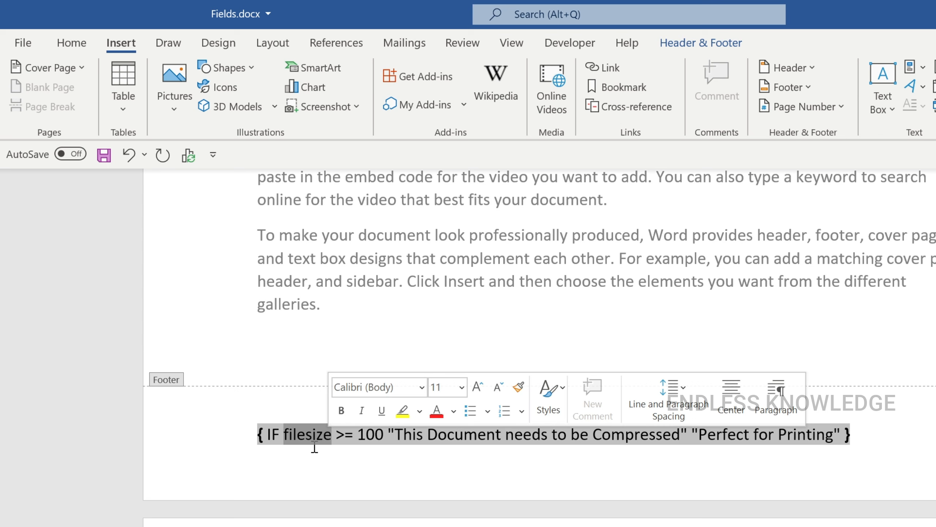
key("Delete")
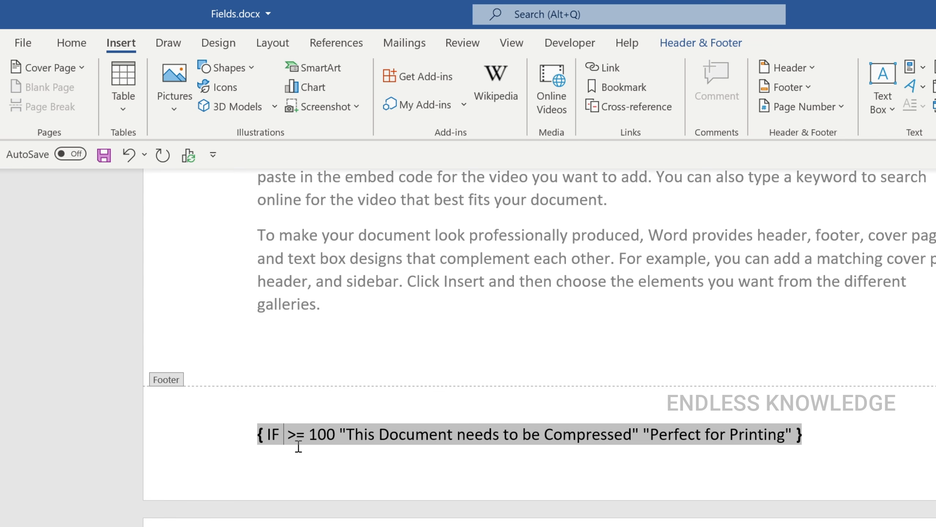
Step: Insert a FileSize field after IF in the footer's field code with numeric format 0, file size in kilobytes and formatting preservation off
left_click(911, 67)
left_click(920, 142)
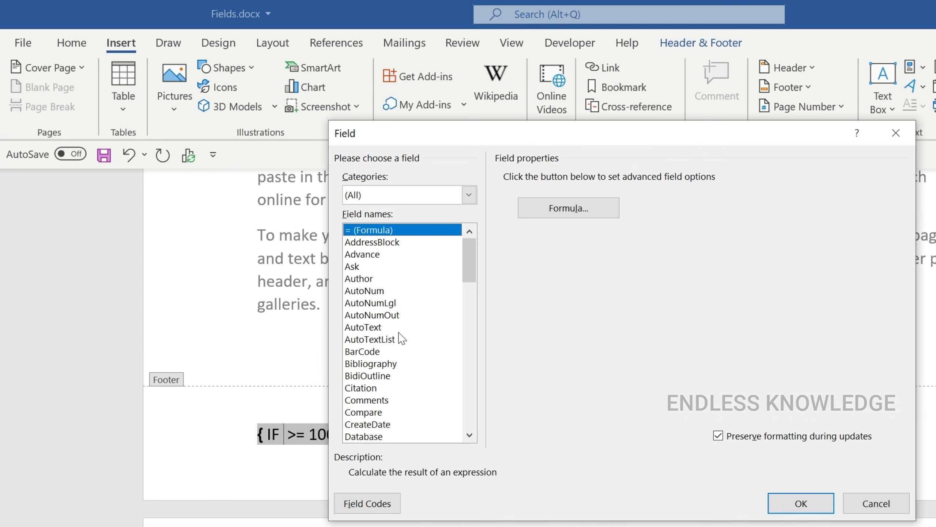
left_click(389, 377)
key("f")
scroll(389, 377, "down", 3)
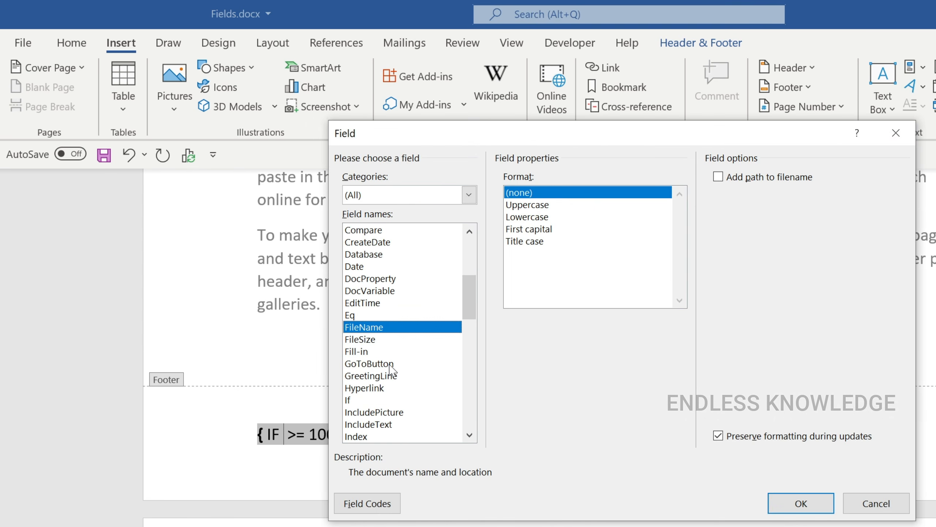
left_click(377, 339)
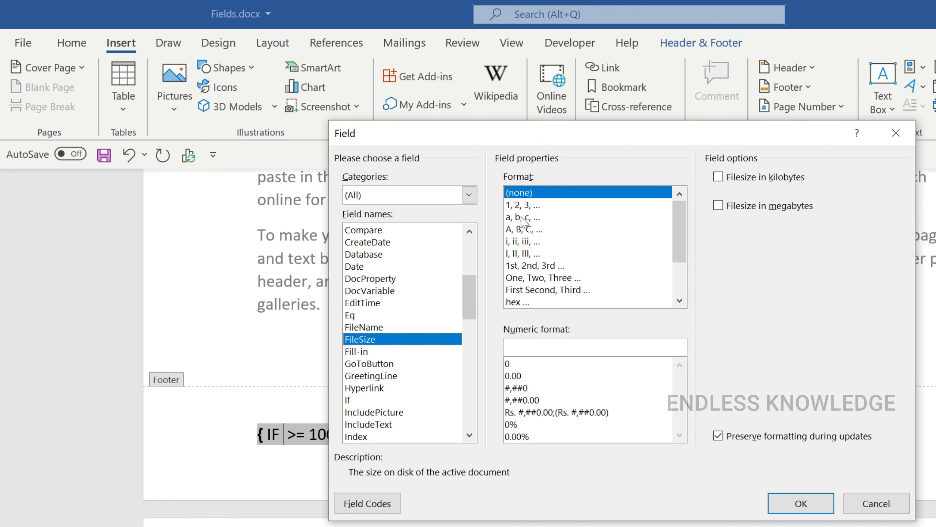
left_click(515, 366)
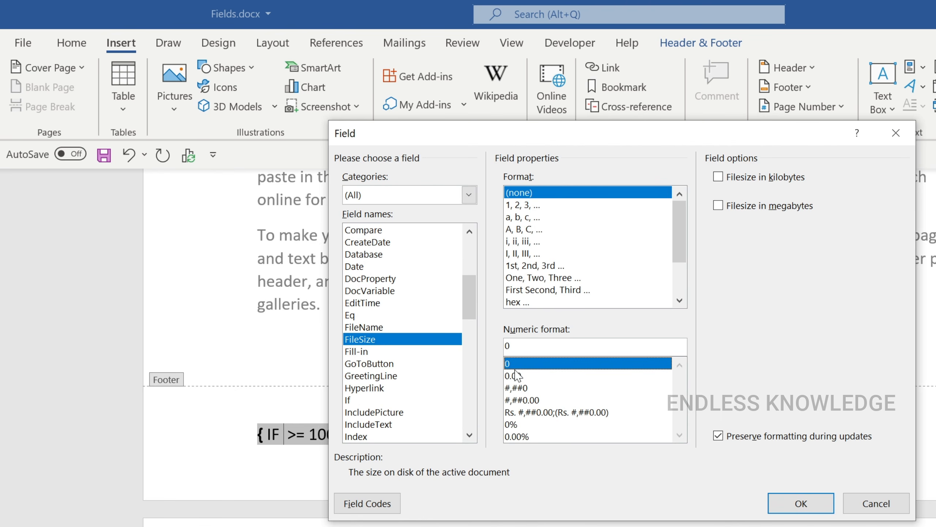
left_click(731, 180)
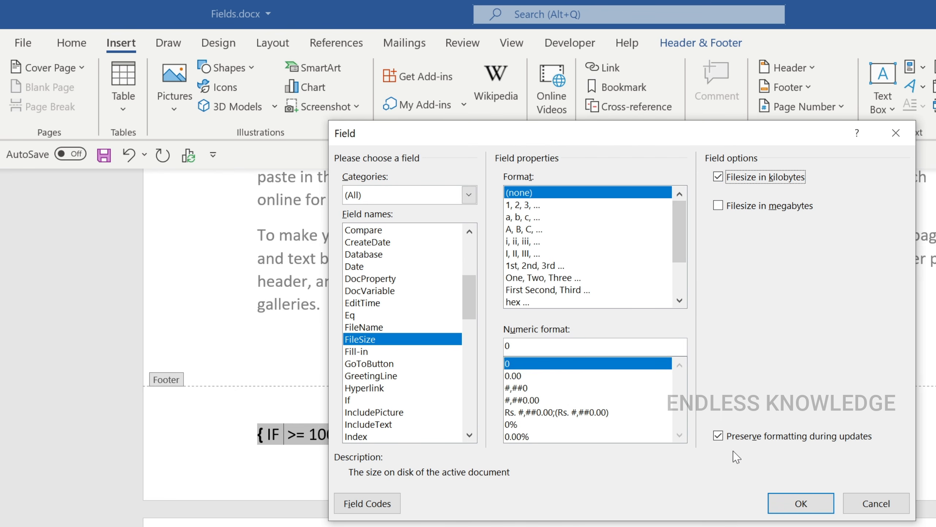
left_click(728, 439)
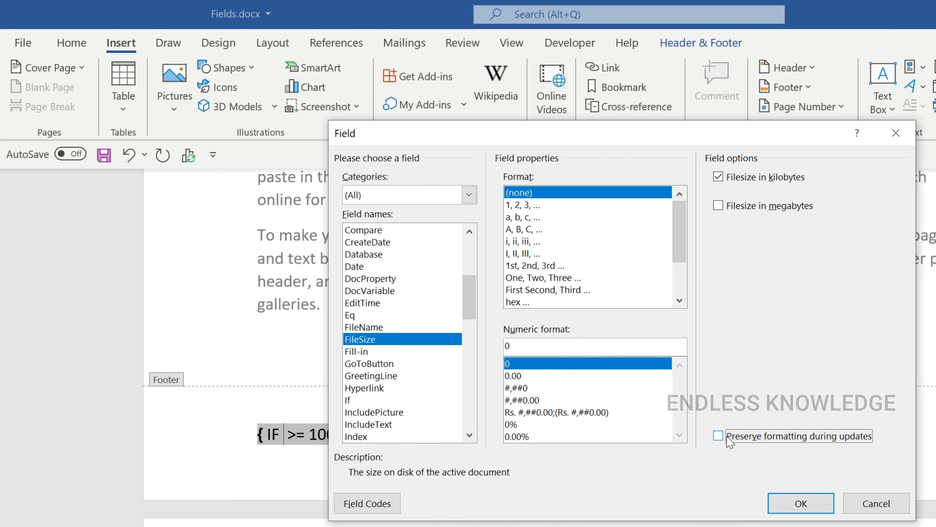
left_click(796, 504)
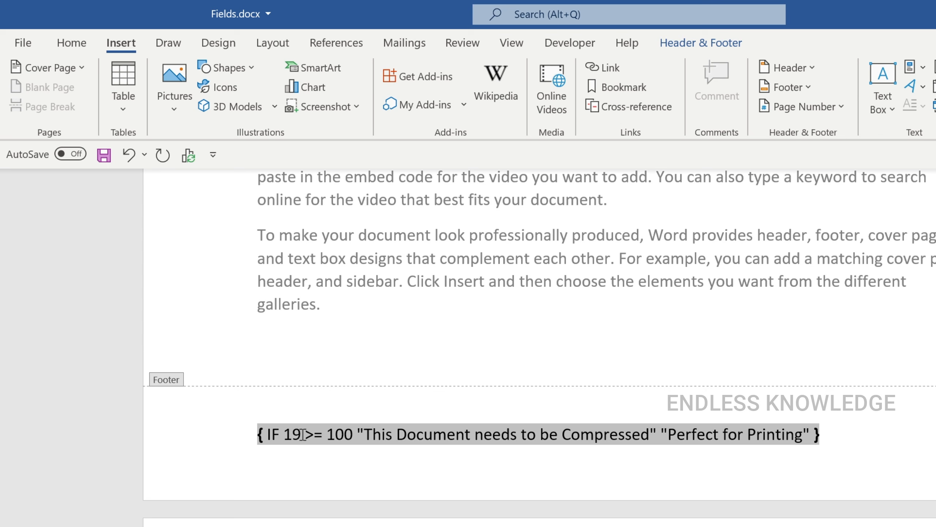
Step: Reveal the code of the nested FileSize field inside the footer's IF field
left_click(292, 435)
left_click_drag(284, 435, 301, 436)
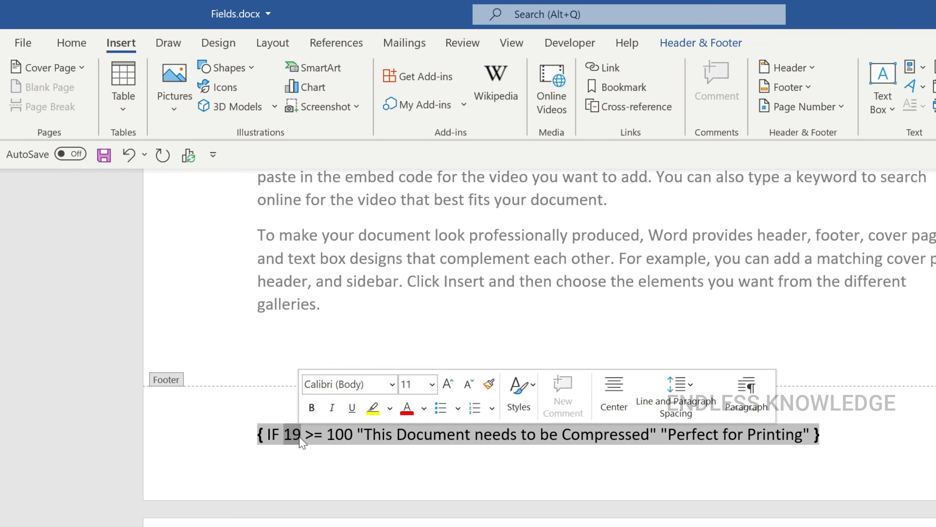
type("{ FILESIZE  \\# \"0\" \\k }")
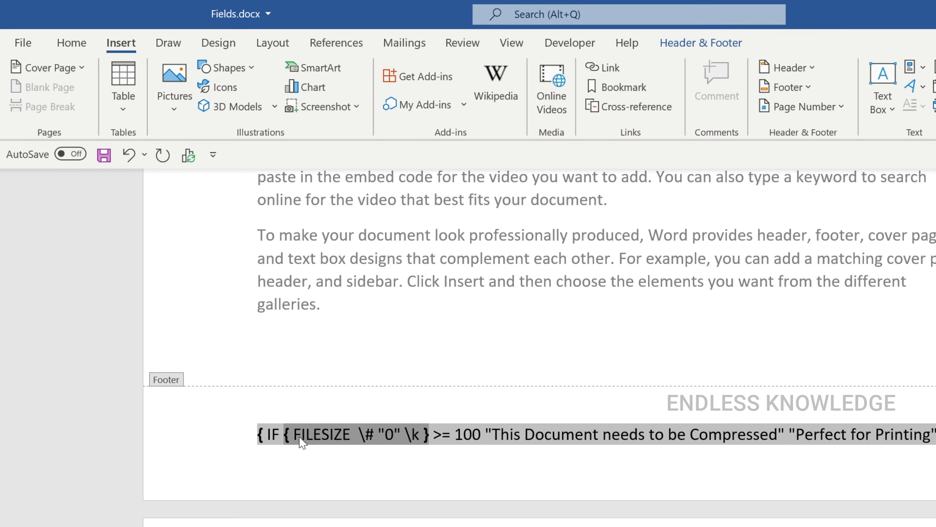
Step: Update the footer's IF field to display its result and save the document
double_click(336, 432)
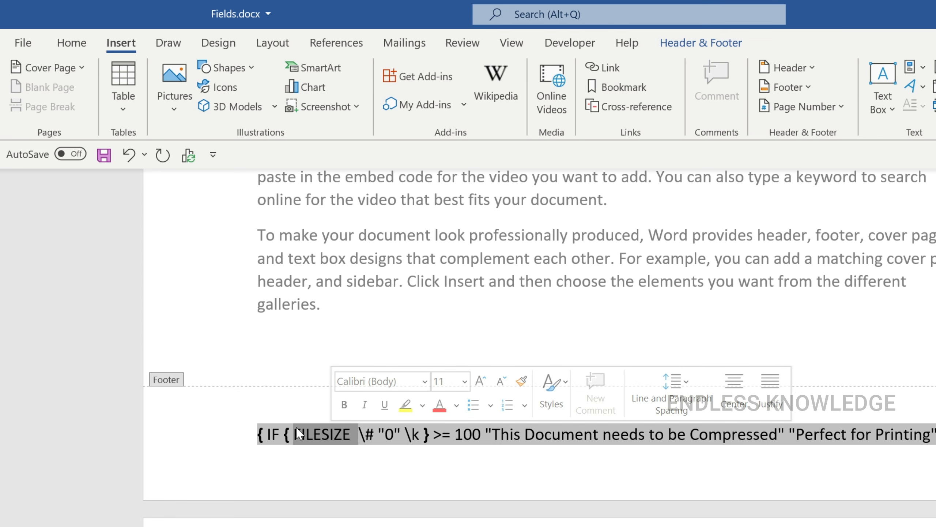
right_click(311, 441)
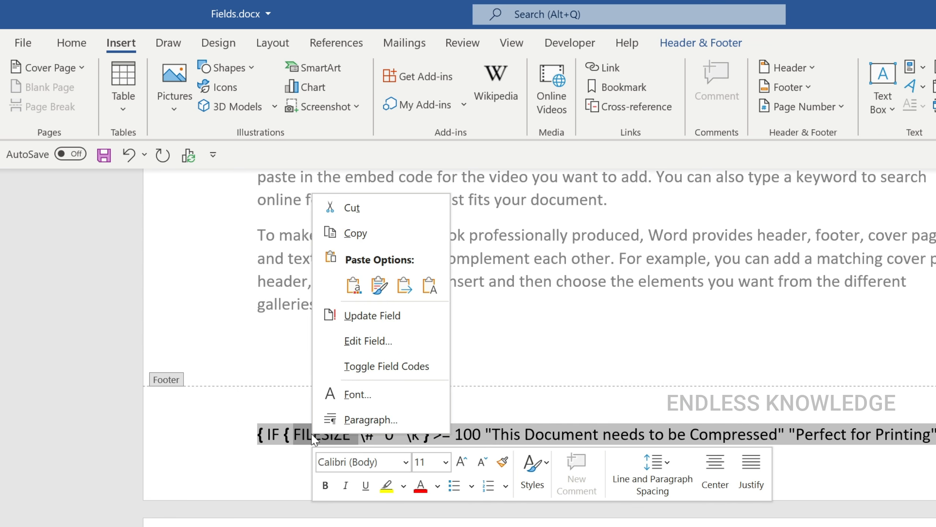
left_click(328, 315)
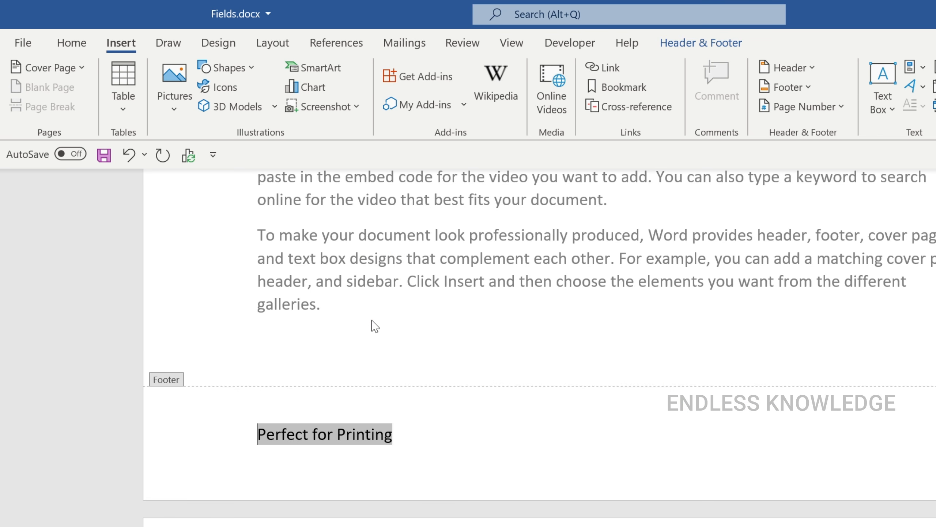
left_click(440, 439)
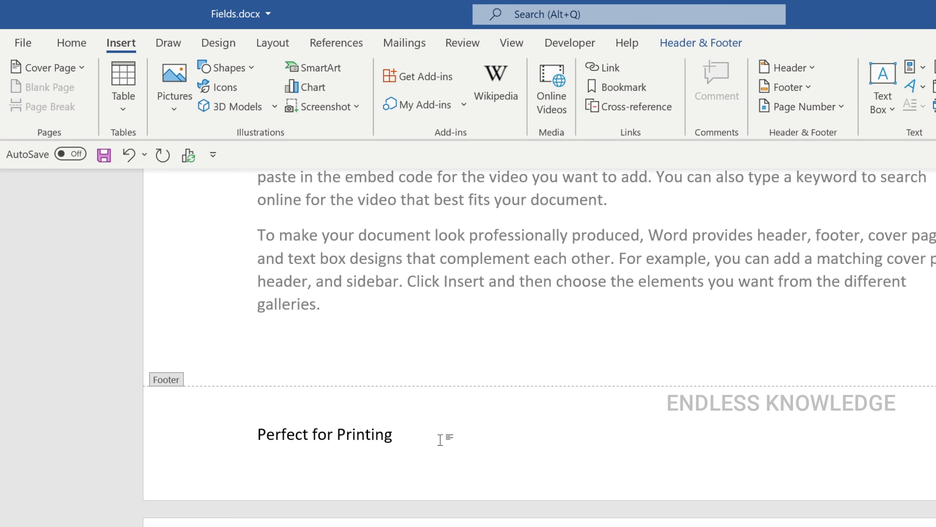
key("ctrl+s")
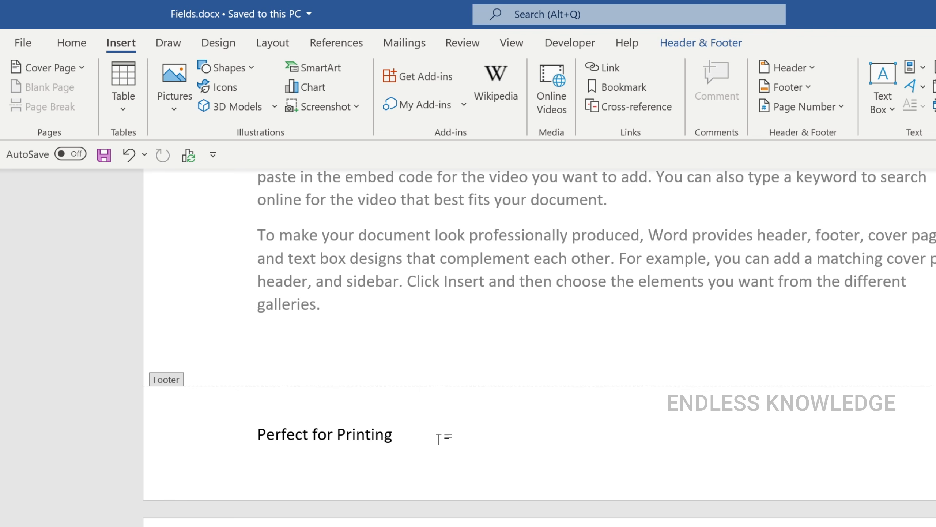
Step: Leave the footer and add an empty paragraph after the first page's "Themes and styles" paragraph
double_click(457, 332)
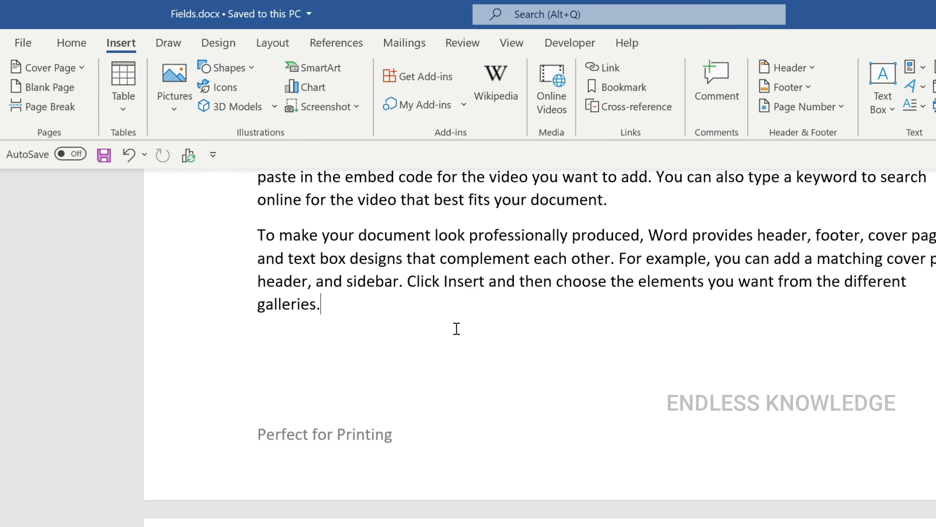
scroll(459, 334, "down", 10)
scroll(457, 342, "up", 3)
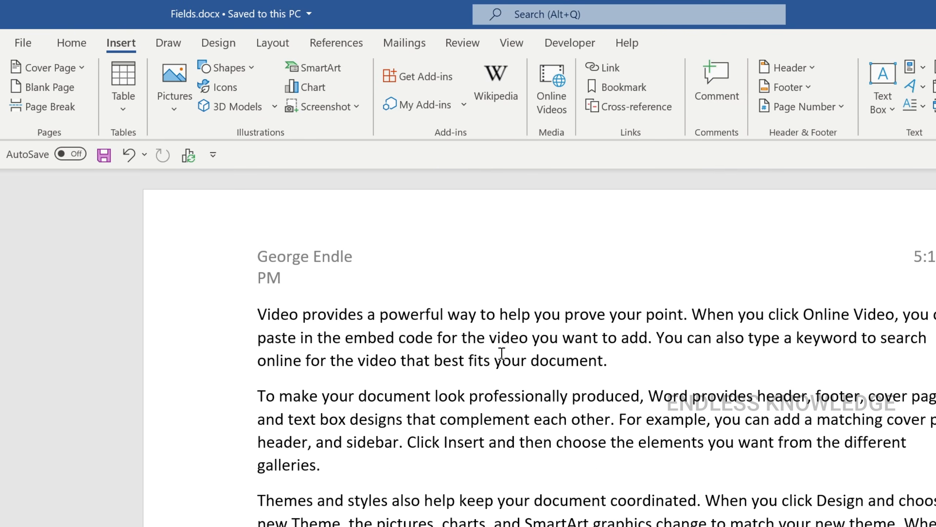
scroll(457, 343, "down", 3)
left_click(748, 385)
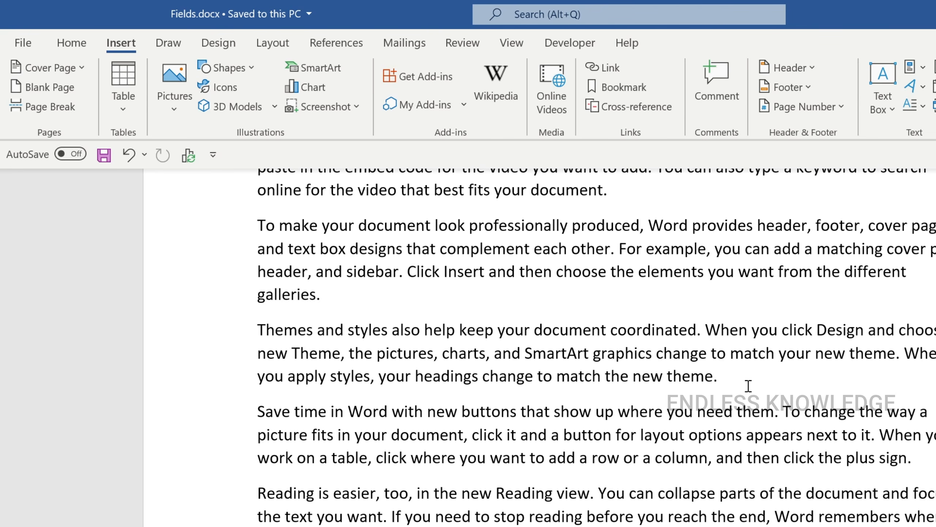
key("Return")
Step: Insert several pictures from the Shadow of the Tomb Raider folder into the empty paragraph and save the document
left_click(190, 107)
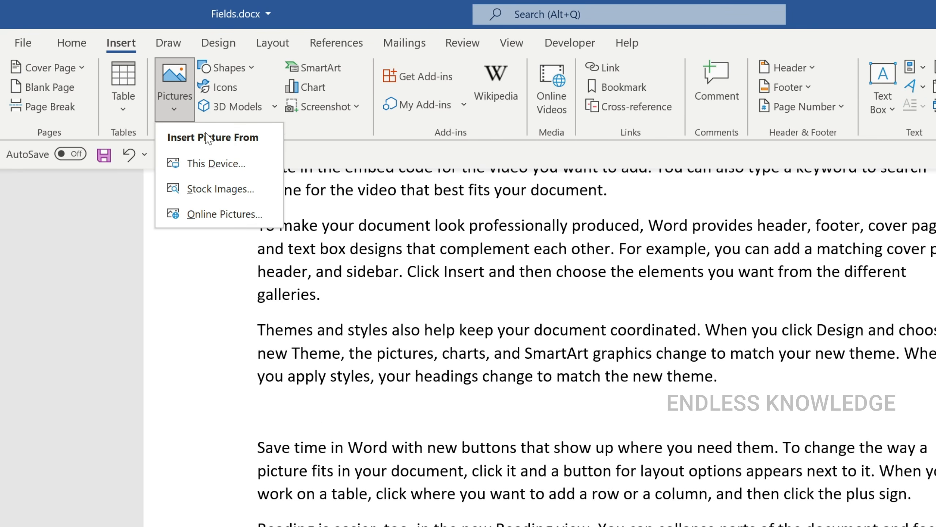
left_click(223, 162)
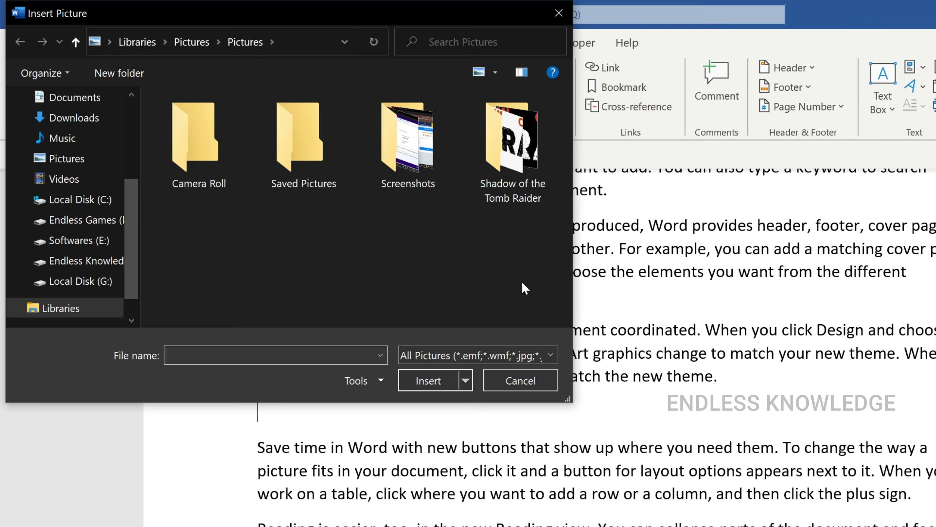
double_click(499, 162)
left_click_drag(148, 113, 292, 201)
left_click(418, 377)
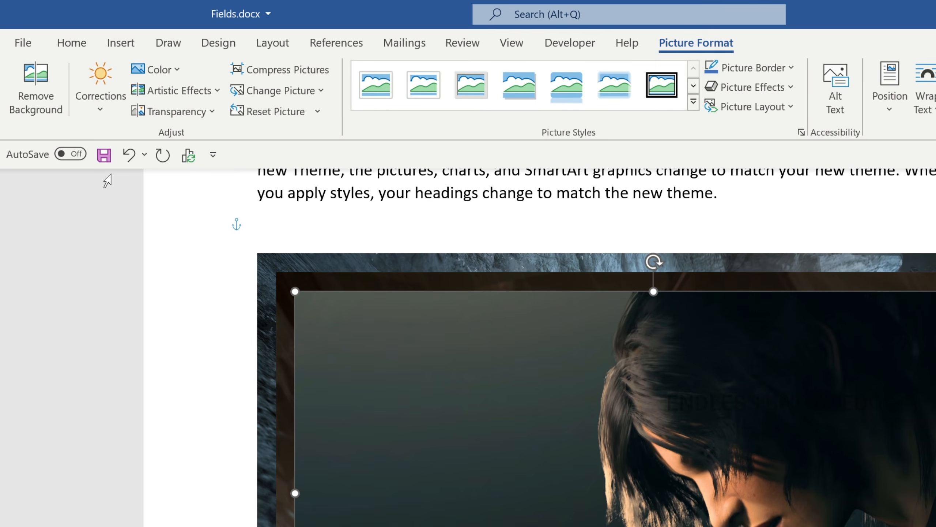
left_click(104, 155)
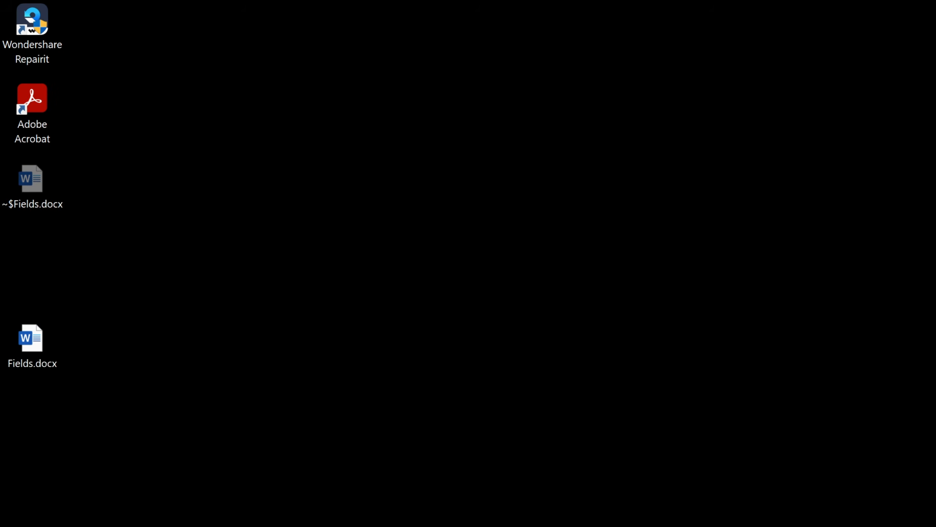
right_click(602, 246)
left_click(653, 318)
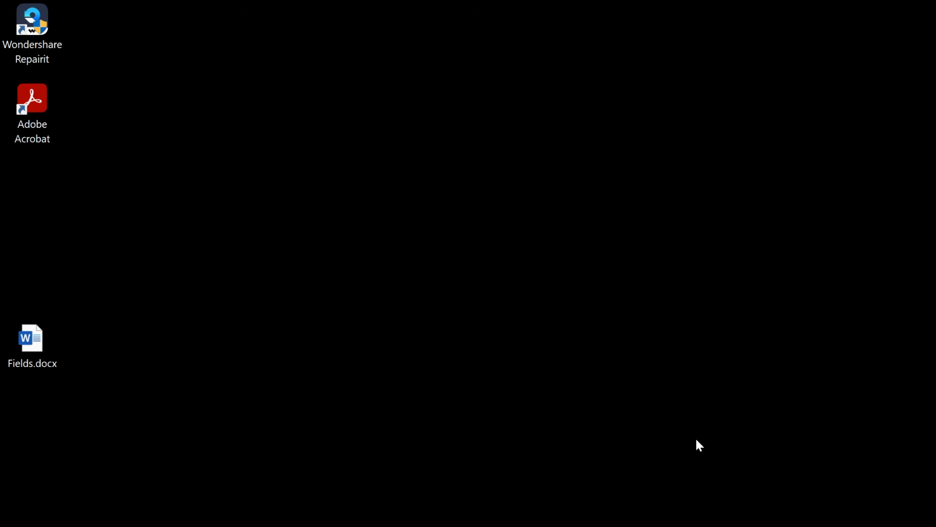
Step: Open the footer for editing and update its IF field to reflect the document's new file size
scroll(566, 380, "down", 15)
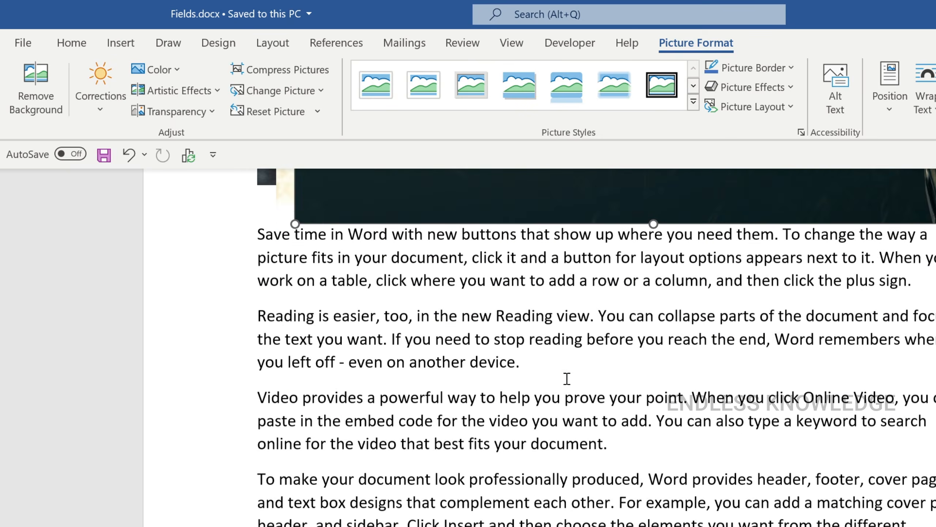
left_click(357, 385)
double_click(360, 368)
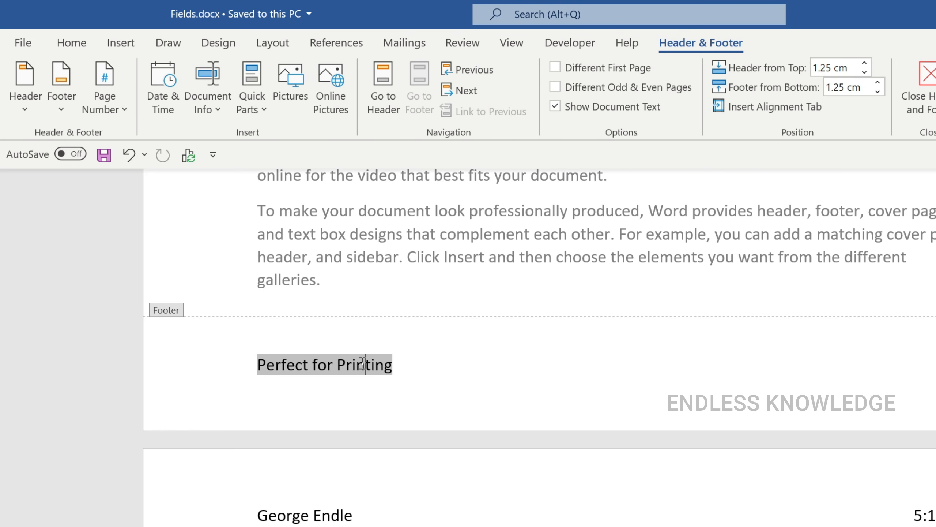
right_click(363, 366)
left_click(428, 483)
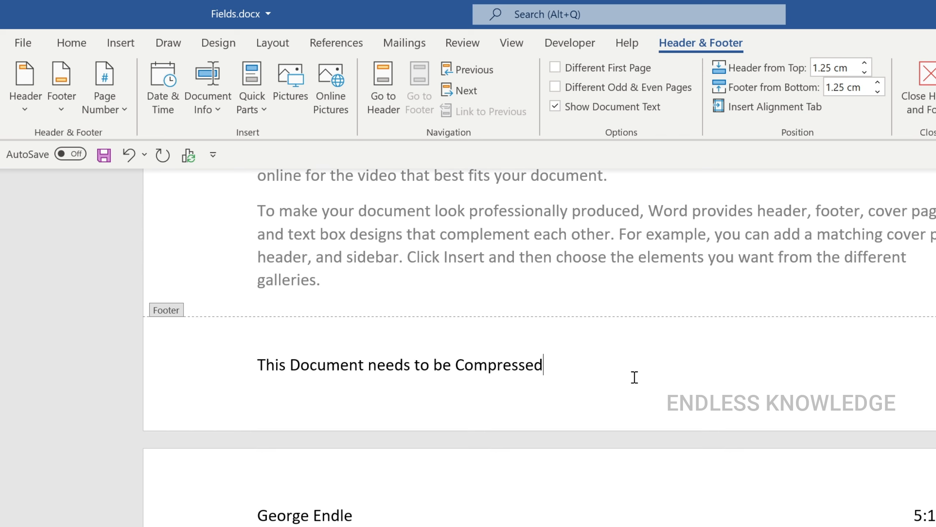
Step: Display the footer IF field's code and examine the file-size value being compared
left_click(386, 362)
right_click(387, 361)
left_click(436, 524)
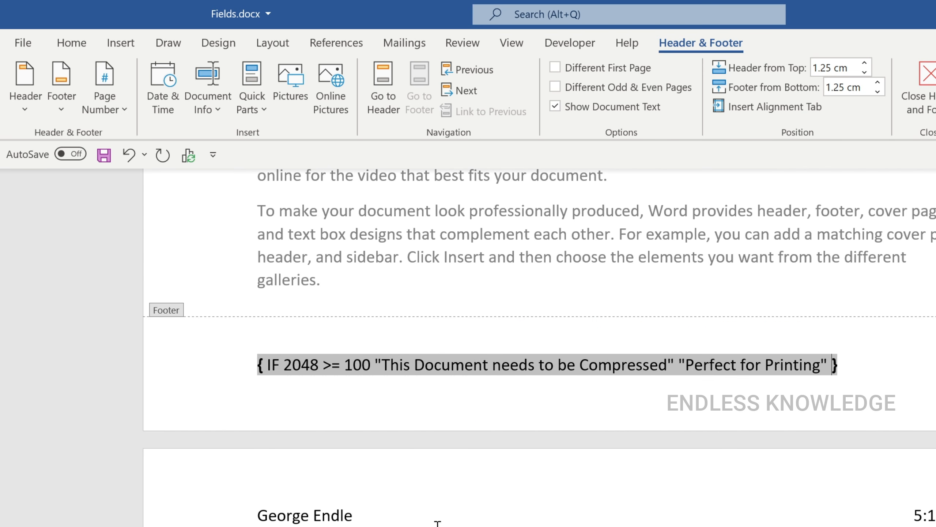
left_click_drag(283, 365, 318, 365)
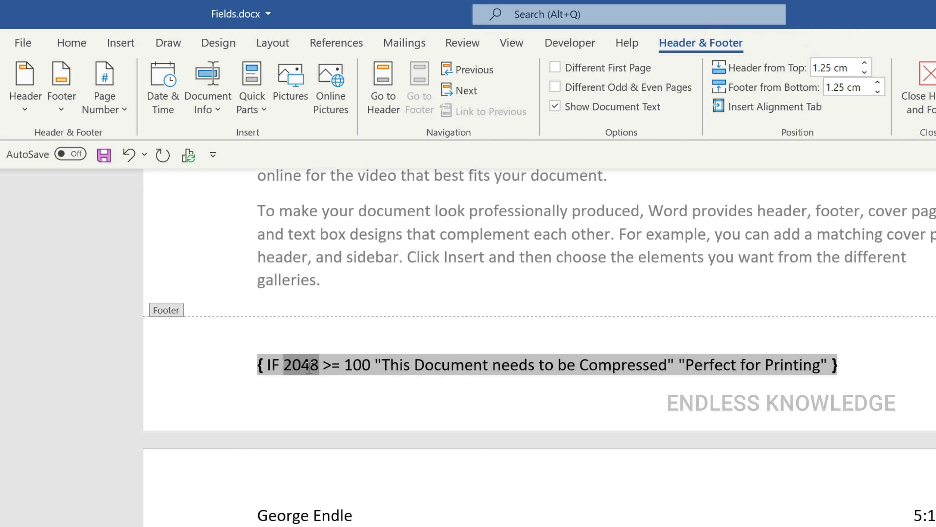
left_click(314, 366)
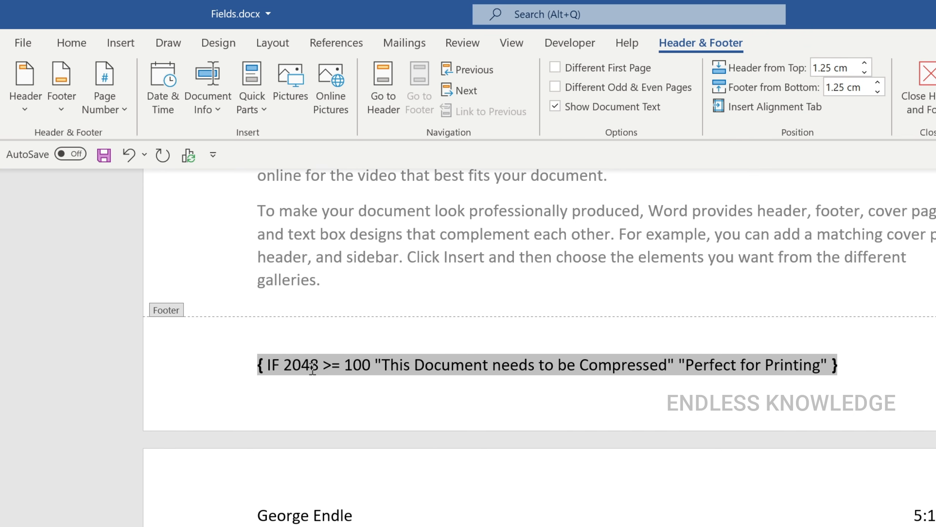
Step: Edit the nested FileSize field to report megabytes instead of kilobytes with numeric format 0
right_click(312, 367)
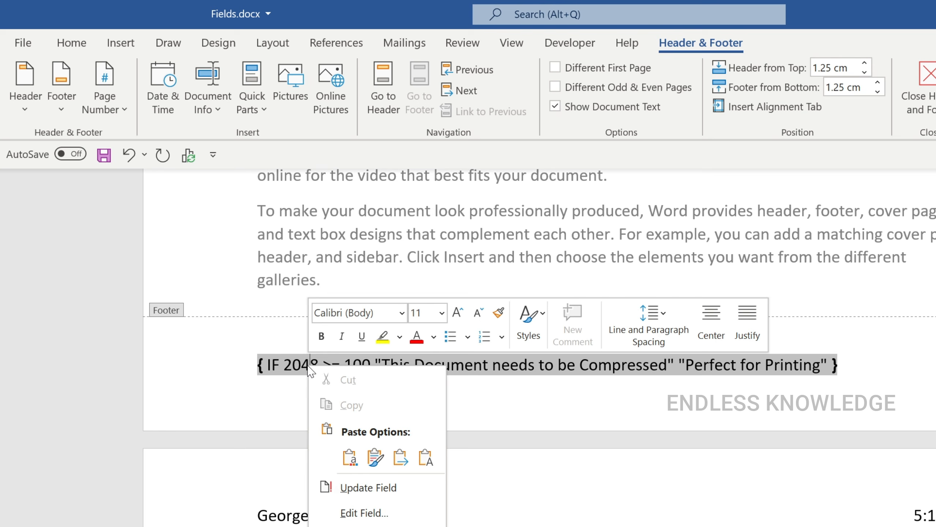
left_click(388, 511)
left_click(741, 177)
left_click(740, 207)
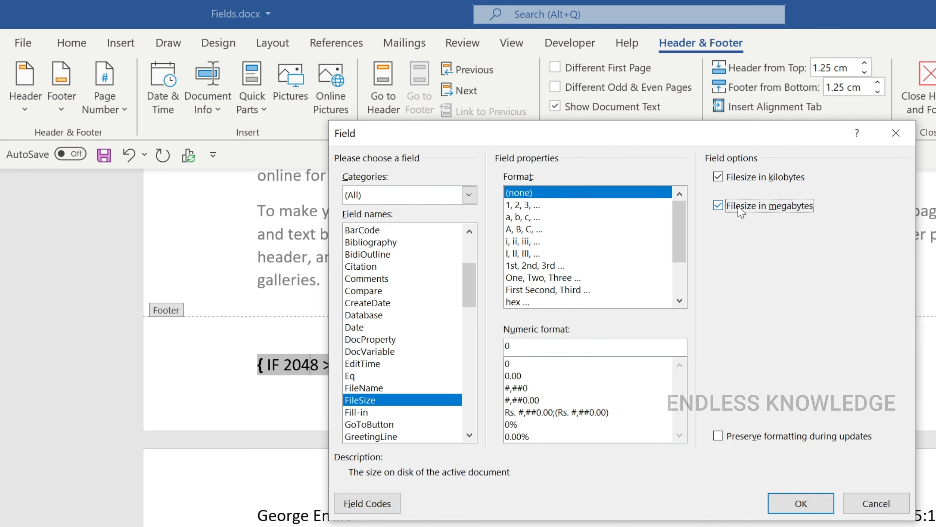
left_click(718, 177)
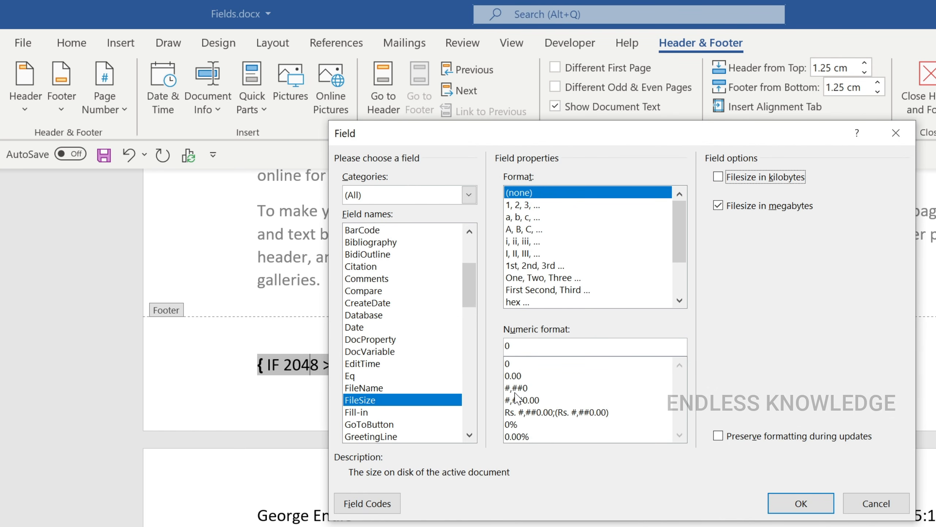
left_click(517, 364)
left_click(792, 501)
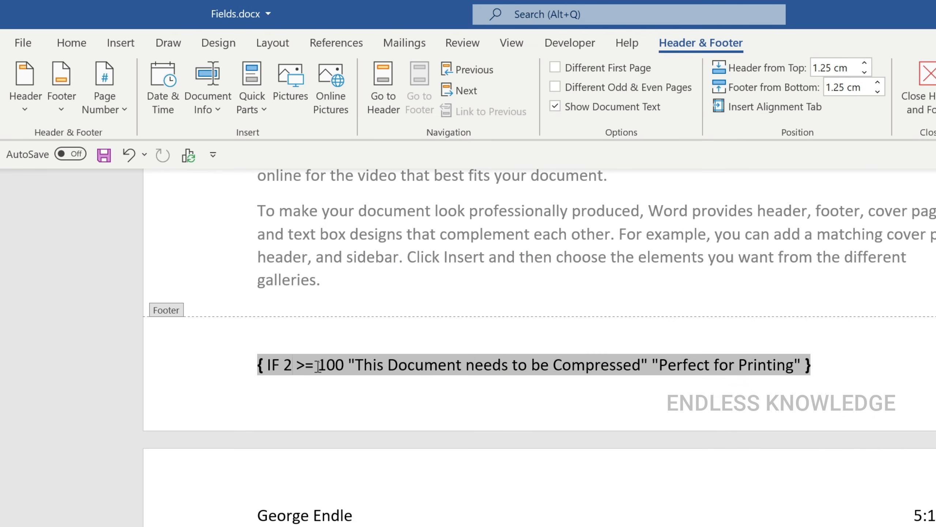
Step: Change the nested FileSize field's numeric format to 0.00
right_click(288, 365)
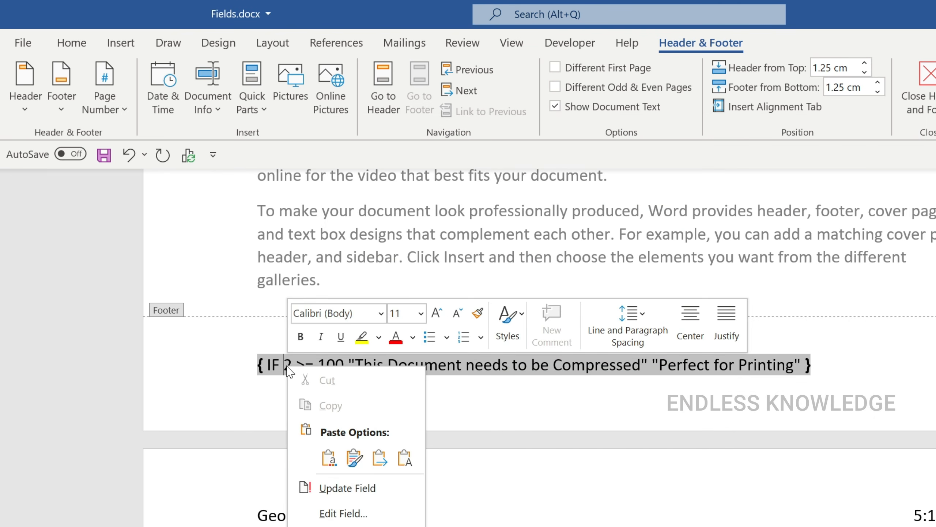
left_click(342, 511)
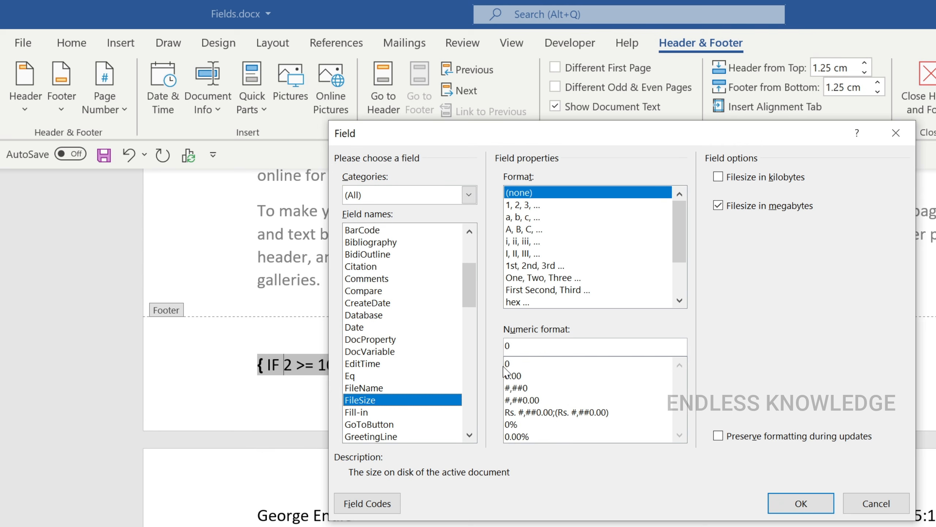
left_click(557, 376)
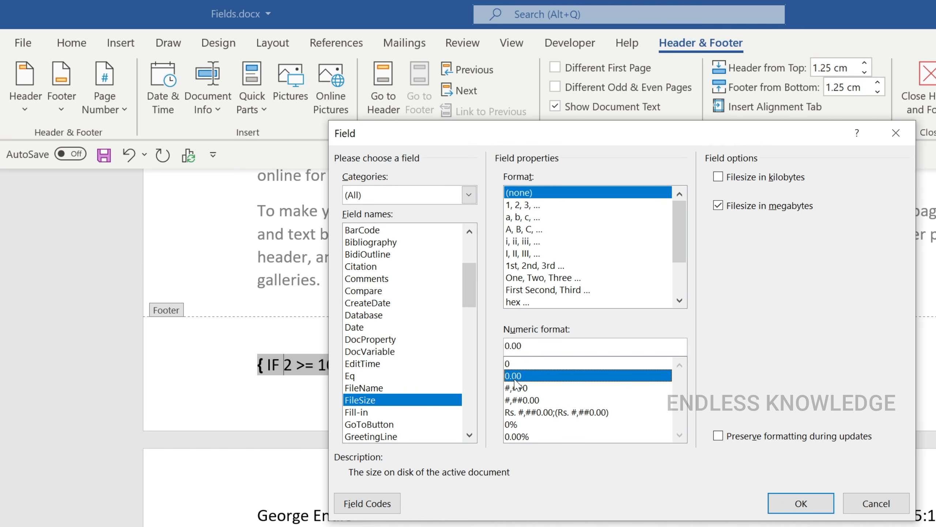
left_click(800, 502)
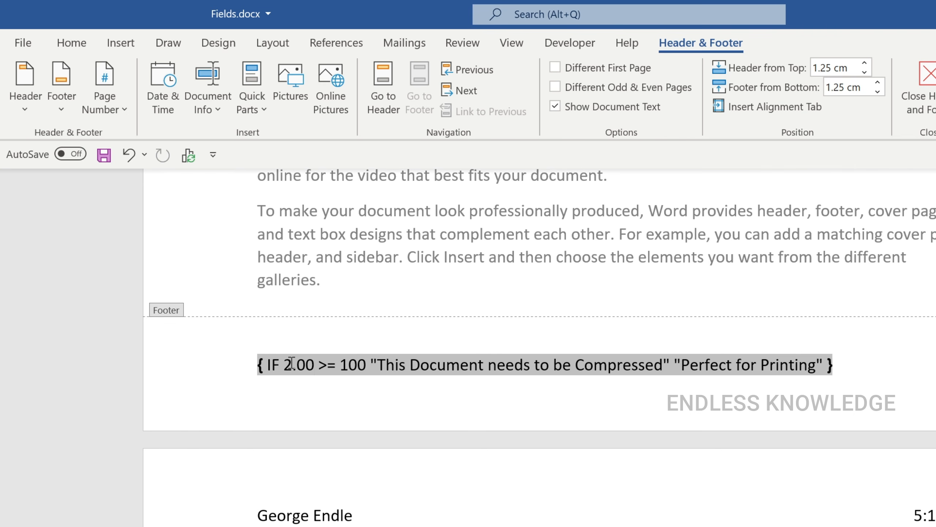
Step: Switch the footer IF field from its code to its result and display all field codes throughout the document
left_click(466, 365)
key("shift+F9")
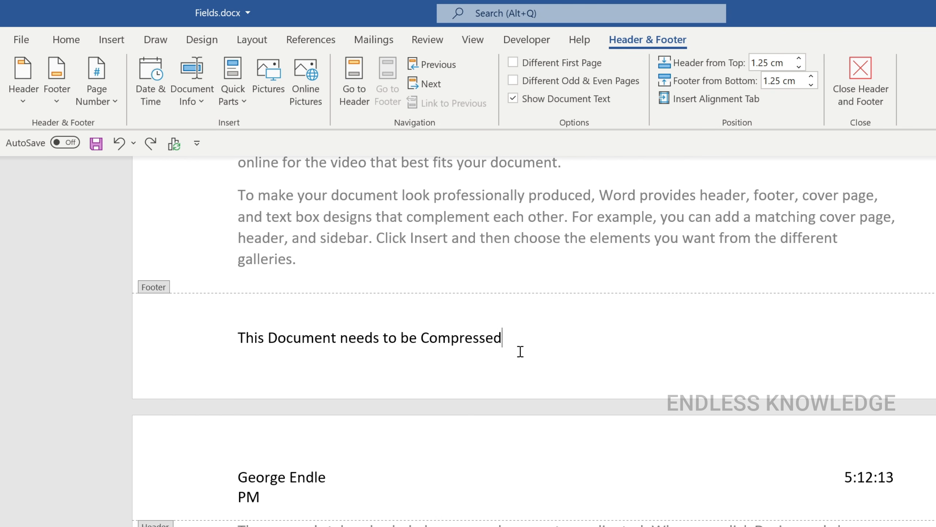
scroll(520, 351, "down", 3)
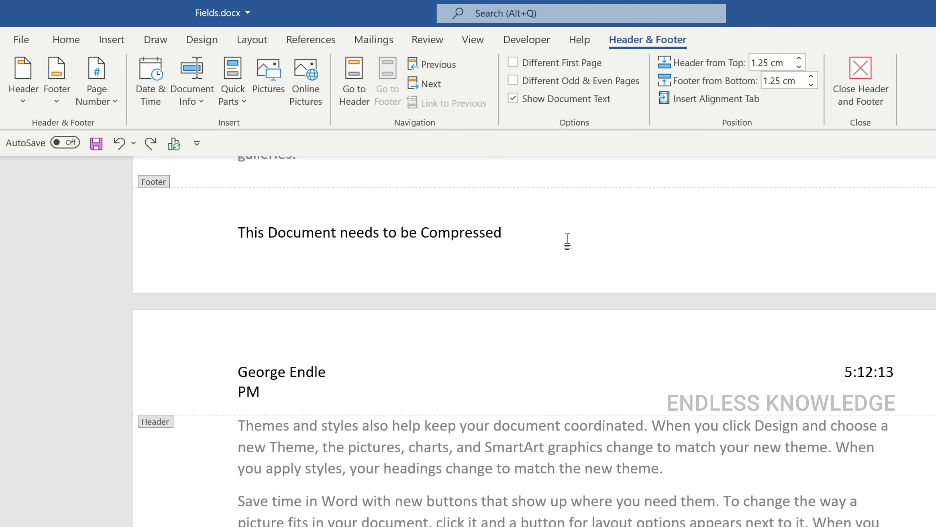
key("alt+F9")
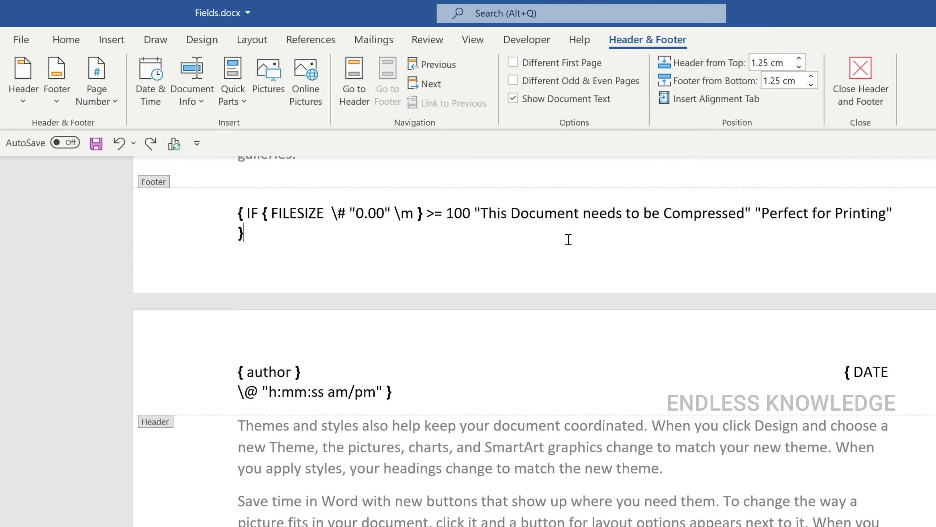
Step: Open the Field dialog to view the available field names, consult Microsoft's list of field codes in Chrome, and return to Word
left_click(111, 39)
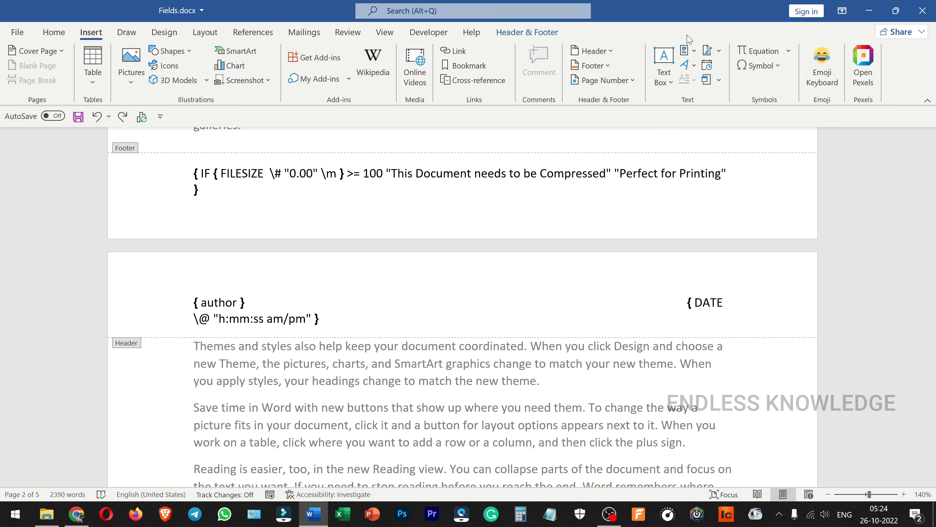
left_click(688, 50)
left_click(712, 111)
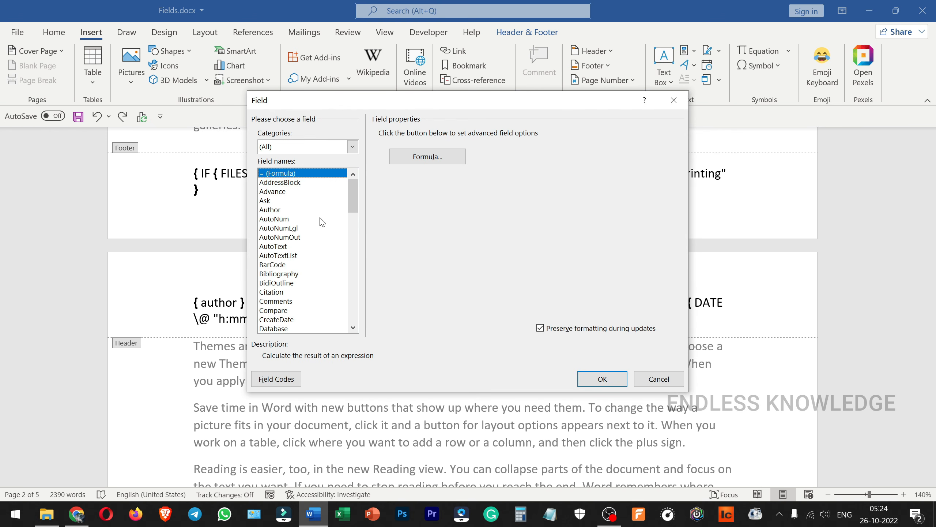
key("alt+Tab")
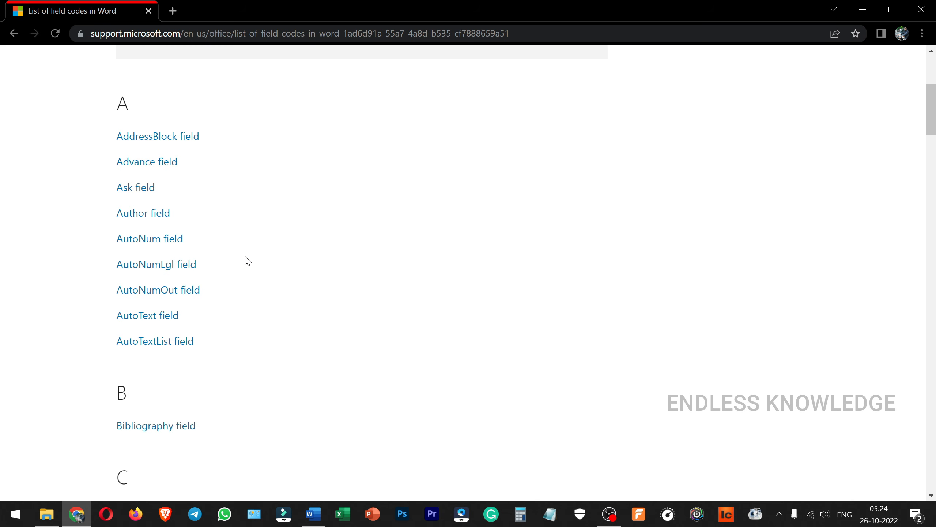
key("alt+Tab")
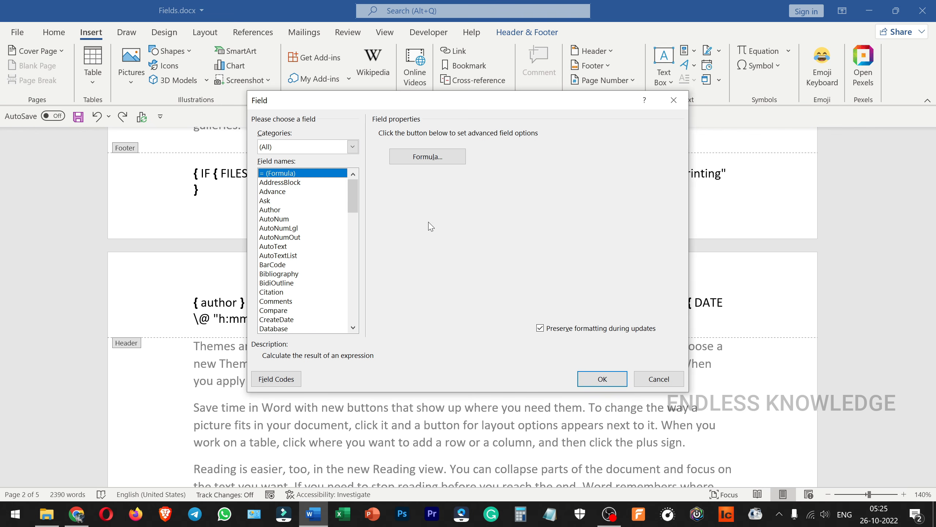